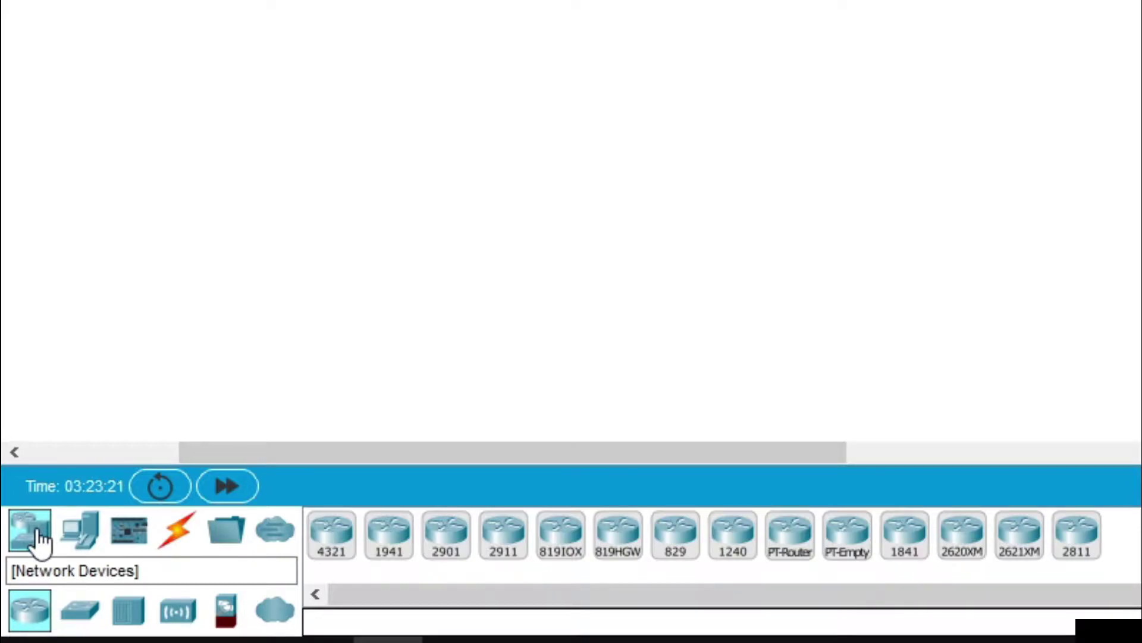
# Step: Browse the Switches, Hubs, Wireless, Security and WAN Emulation device categories
pyautogui.click(79, 614)
pyautogui.click(127, 614)
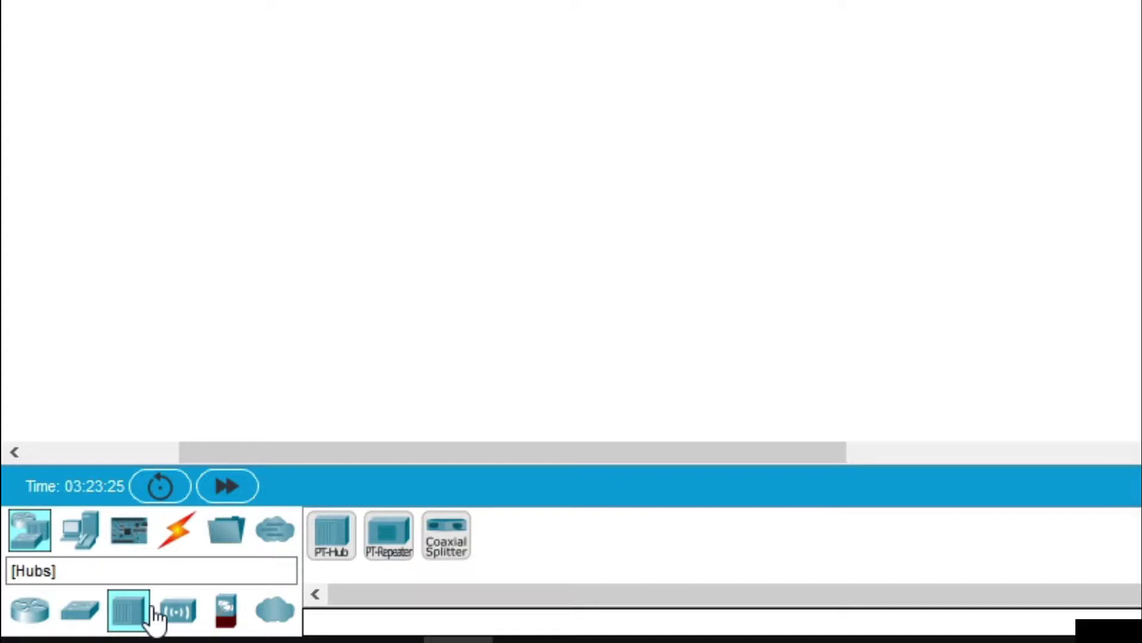
pyautogui.click(174, 612)
pyautogui.click(228, 617)
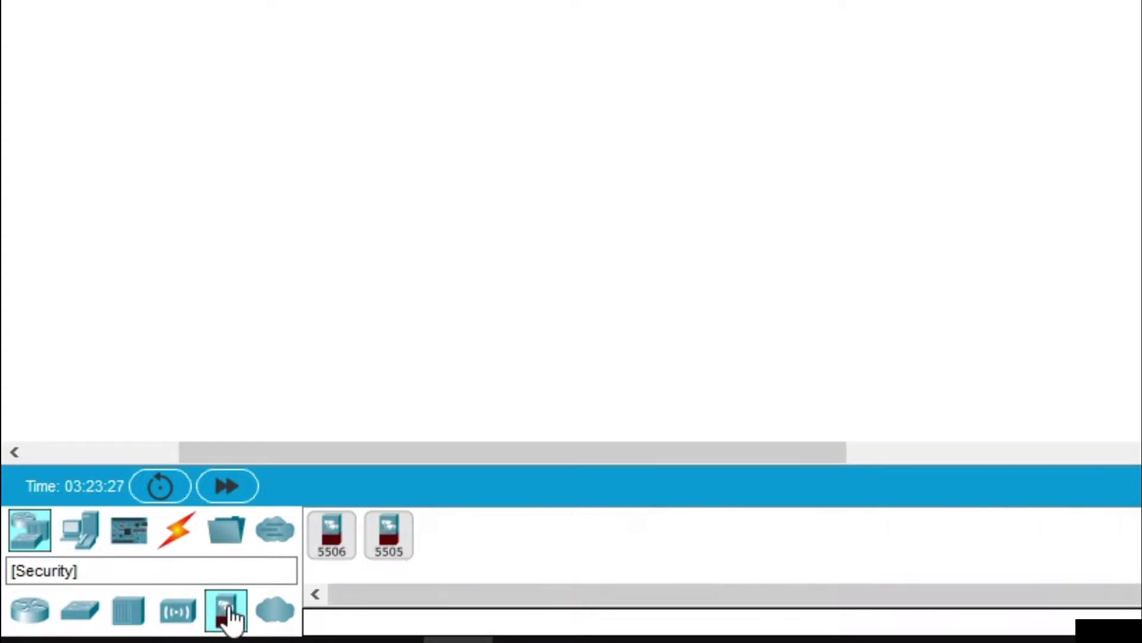
pyautogui.click(271, 618)
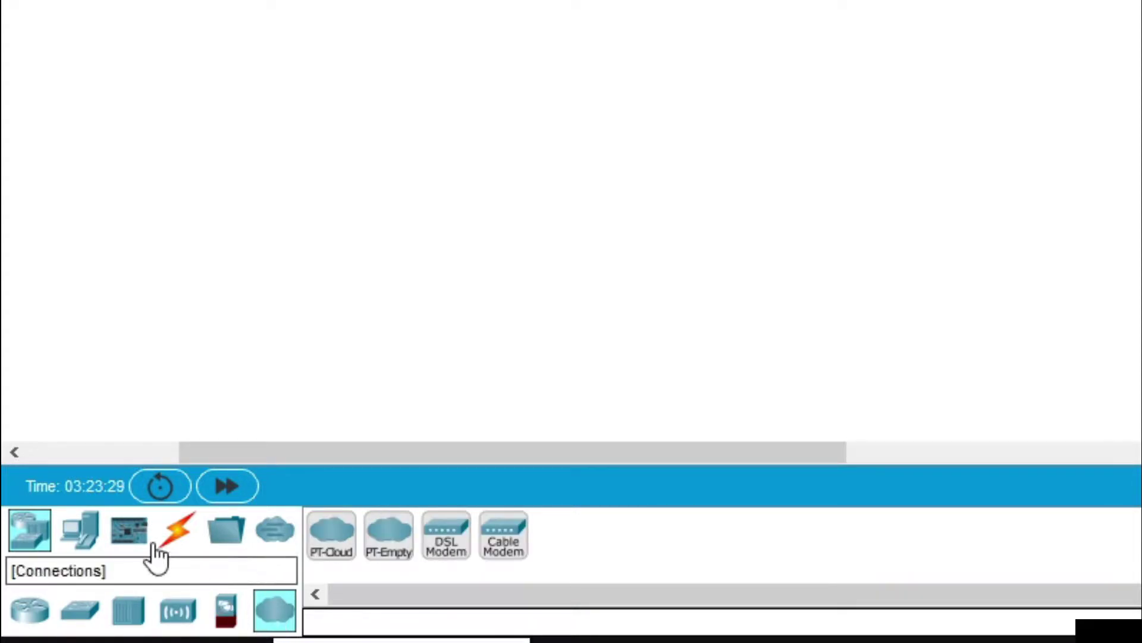
# Step: Browse End Devices, Components and Connections, then drop a PC onto the workspace
pyautogui.click(85, 529)
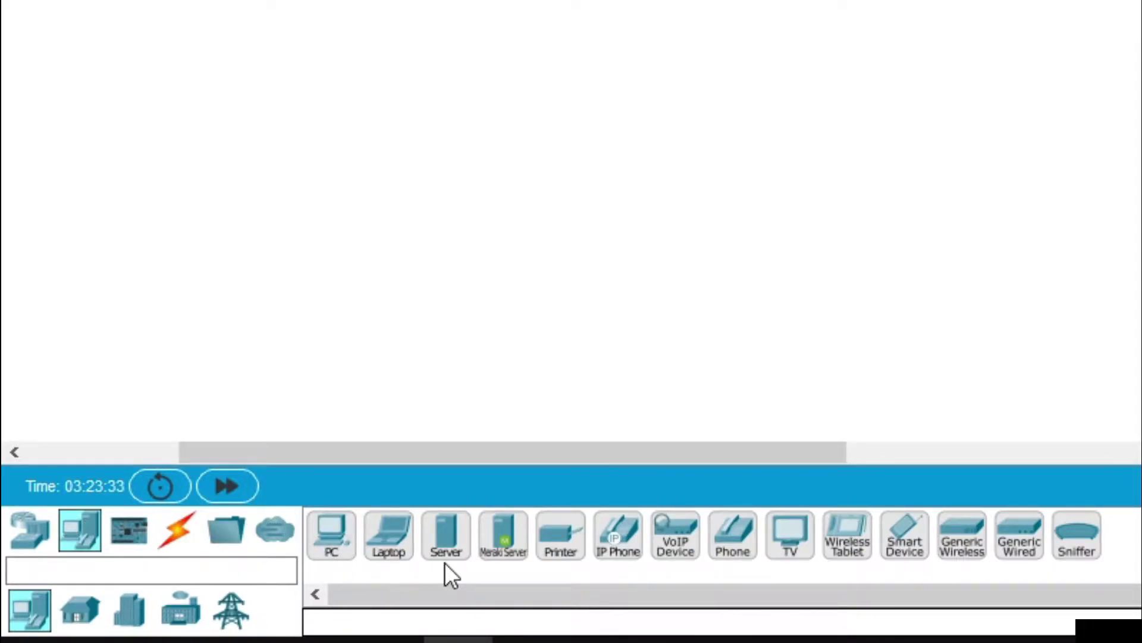
pyautogui.click(123, 547)
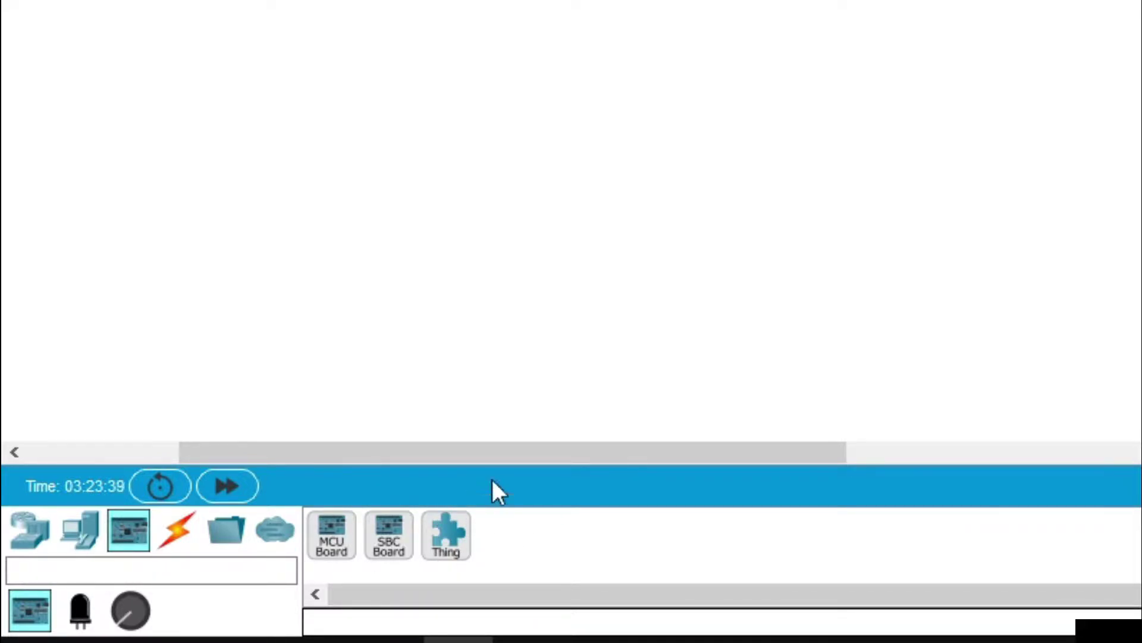
pyautogui.click(185, 536)
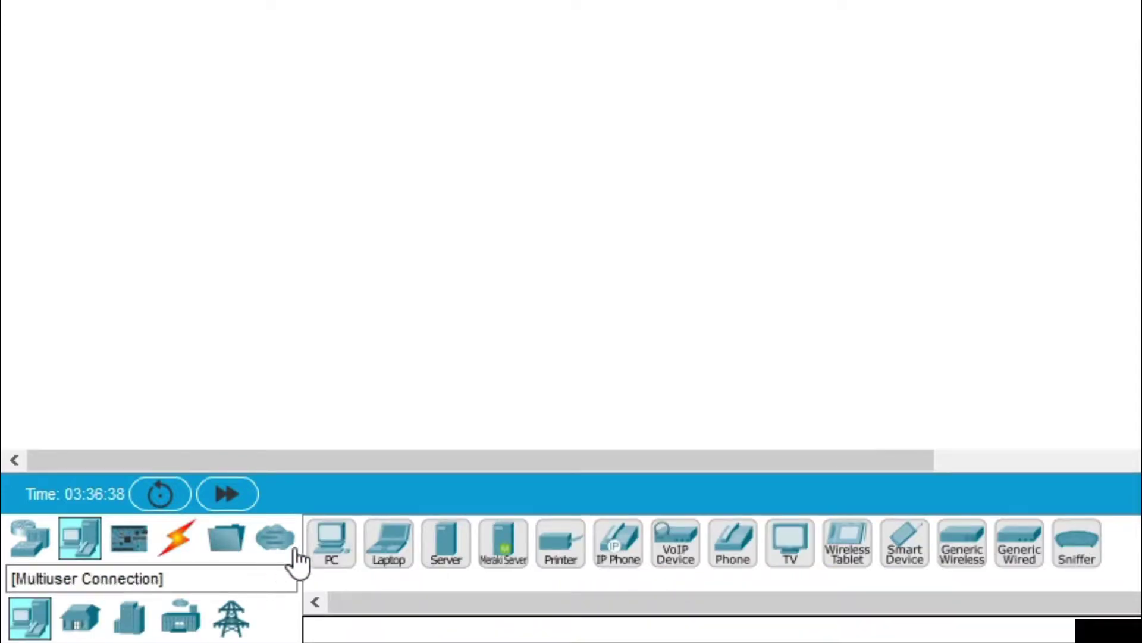
pyautogui.moveTo(331, 541); pyautogui.dragTo(259, 277)
pyautogui.click(336, 540)
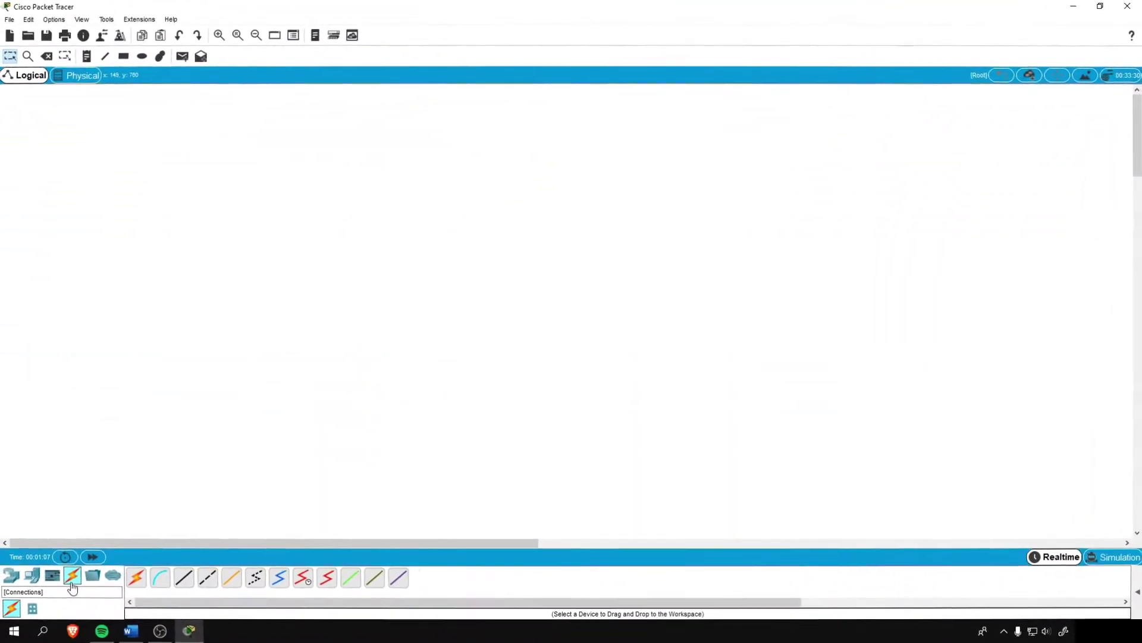
# Step: Place two generic PCs, PC0 and PC1, on the workspace
pyautogui.click(33, 575)
pyautogui.click(137, 575)
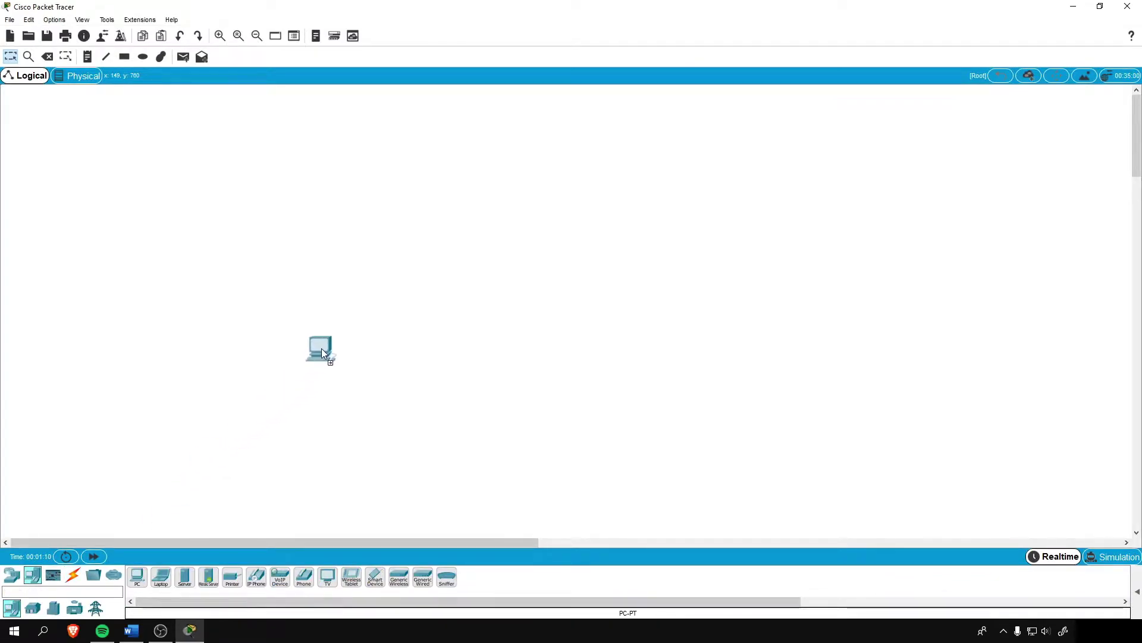
pyautogui.click(321, 352)
pyautogui.click(137, 576)
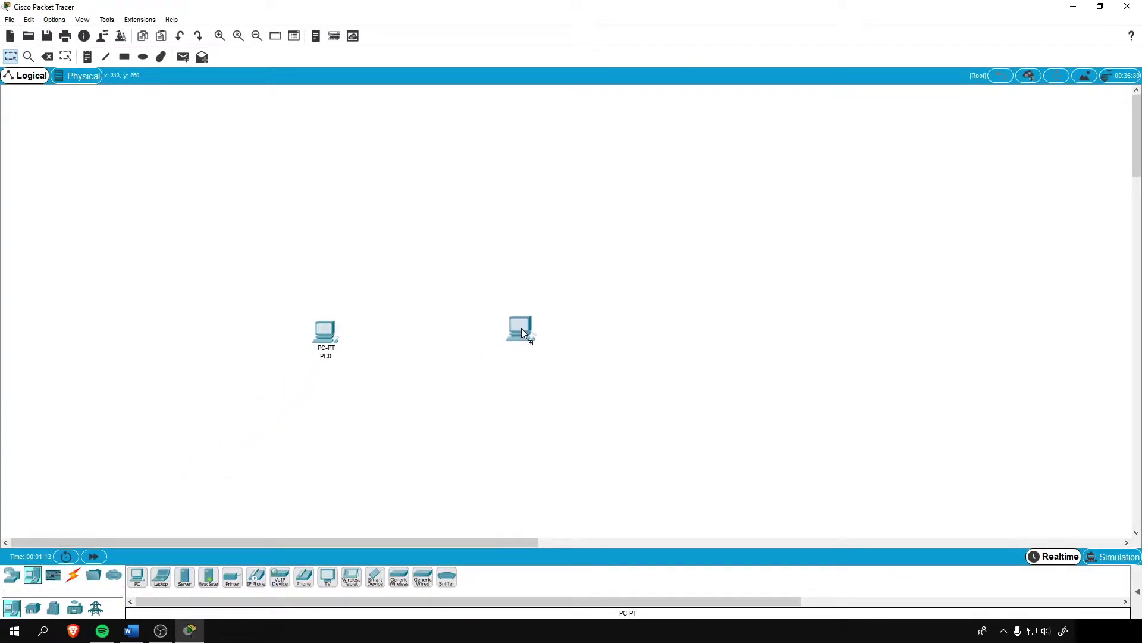
pyautogui.click(526, 331)
# Step: Place a 2960 switch, Switch0, between the two PCs and zoom in on them
pyautogui.click(11, 575)
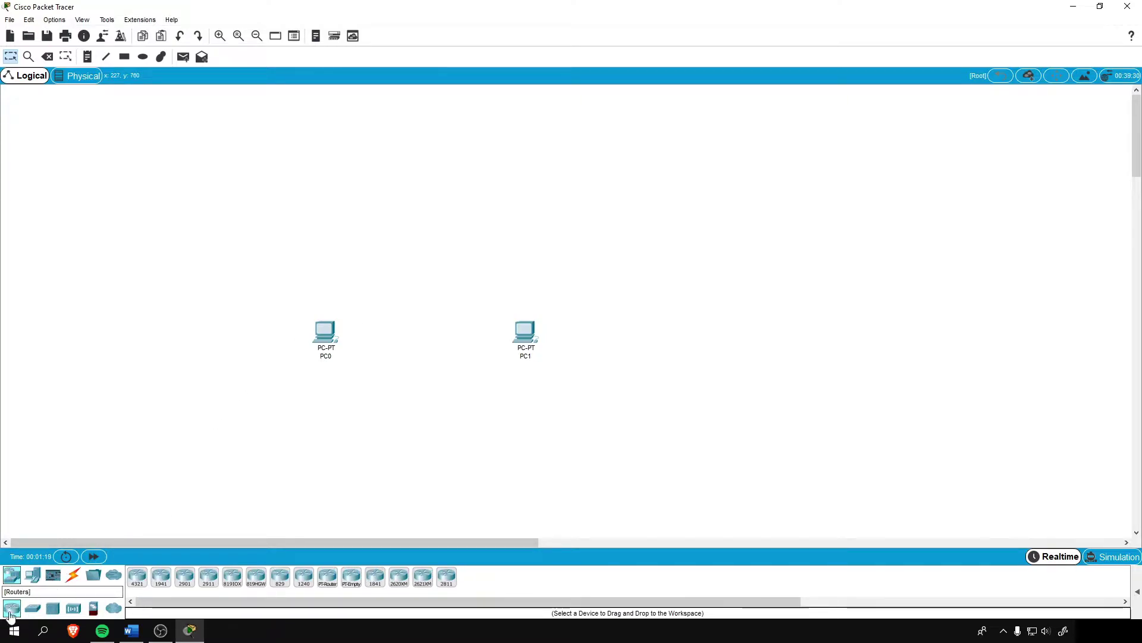
pyautogui.click(33, 607)
pyautogui.click(137, 576)
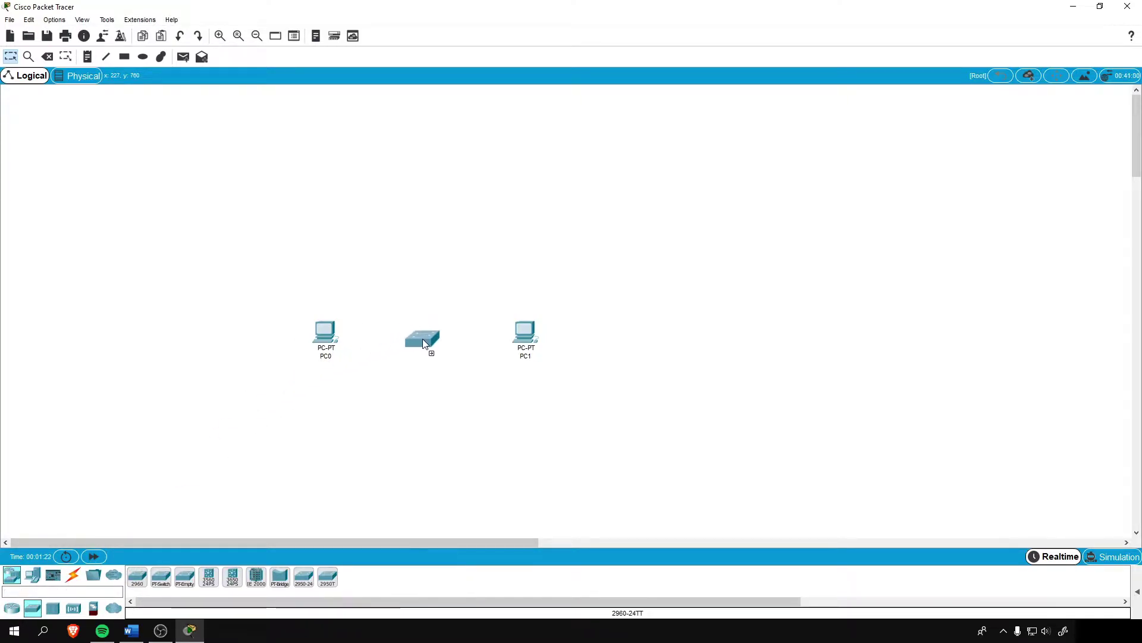
pyautogui.click(424, 331)
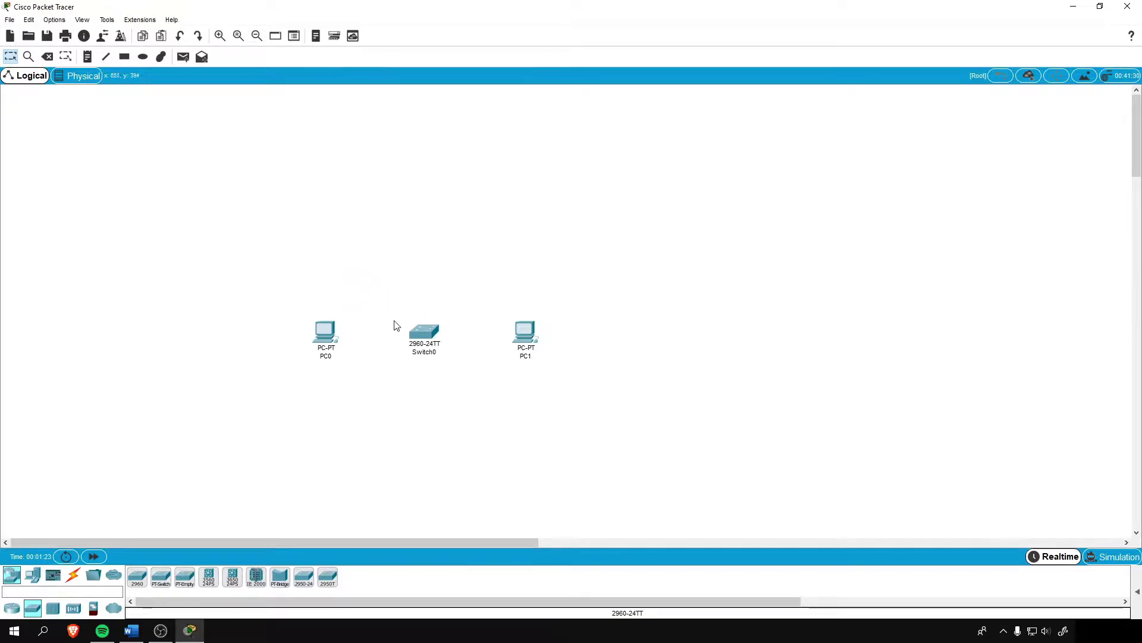
pyautogui.click(219, 36)
pyautogui.moveTo(348, 543); pyautogui.dragTo(237, 548)
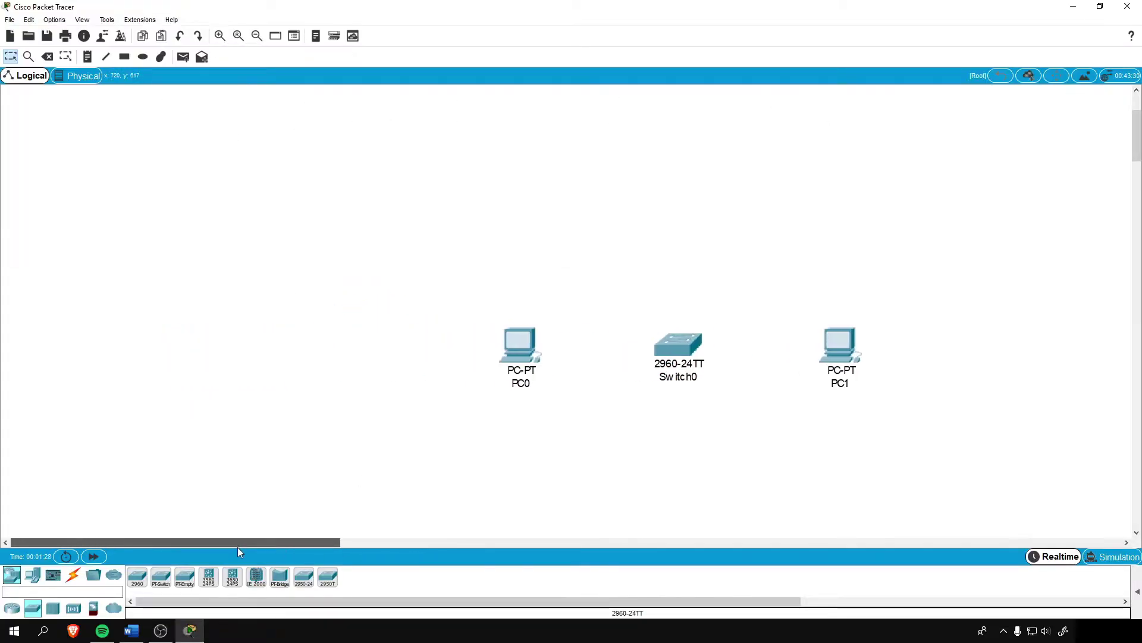
pyautogui.hscroll(3, 327, 541)
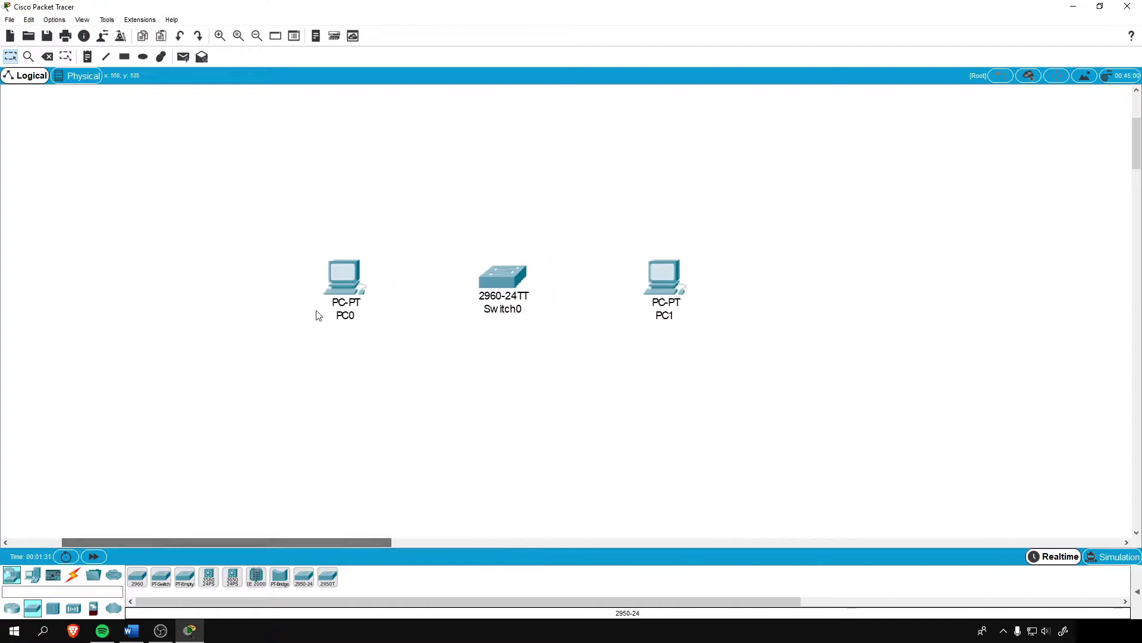
# Step: Cable PC20's FastEthernet0 to Switch5 port FastEthernet0/20
pyautogui.click(219, 36)
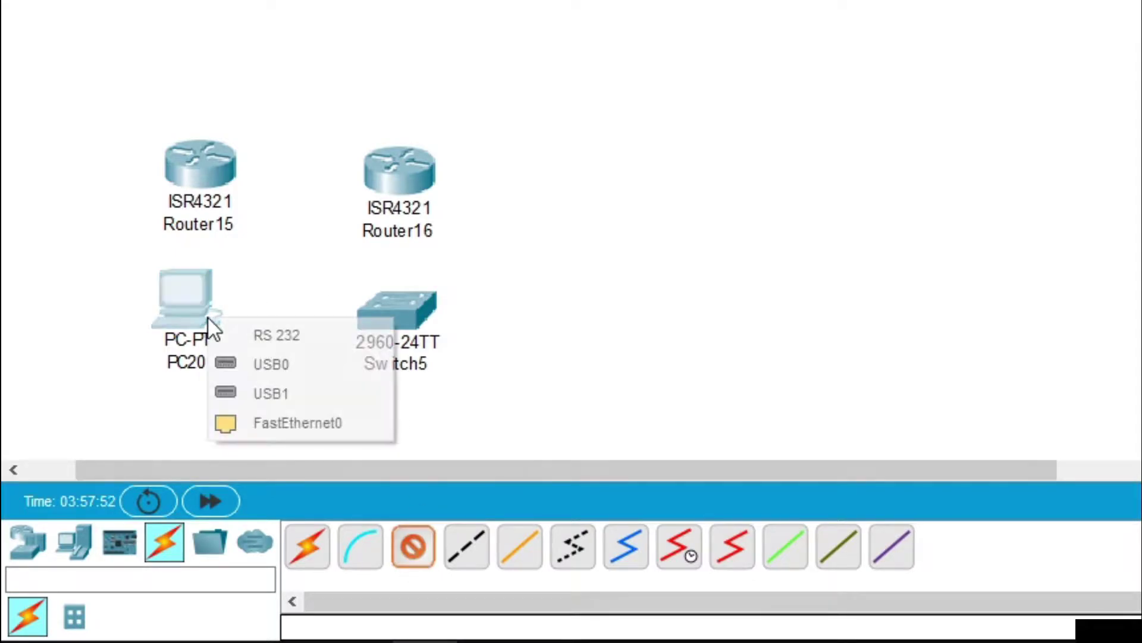
pyautogui.click(263, 421)
pyautogui.click(370, 306)
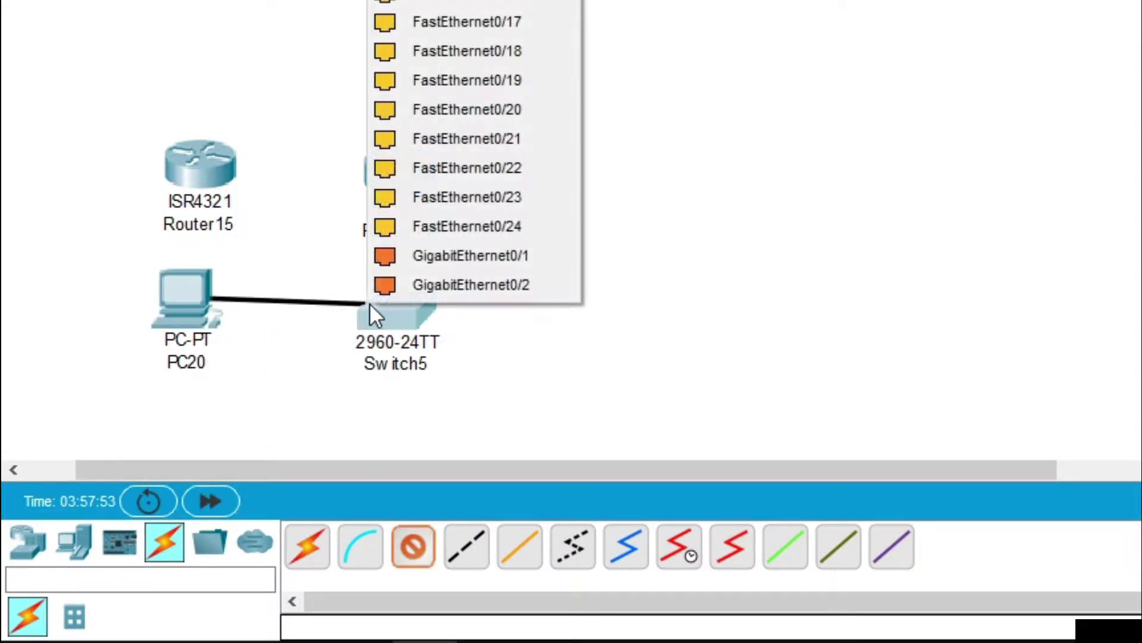
pyautogui.click(464, 110)
# Step: Link Router15 to Router16 with the automatic connection cable
pyautogui.click(315, 550)
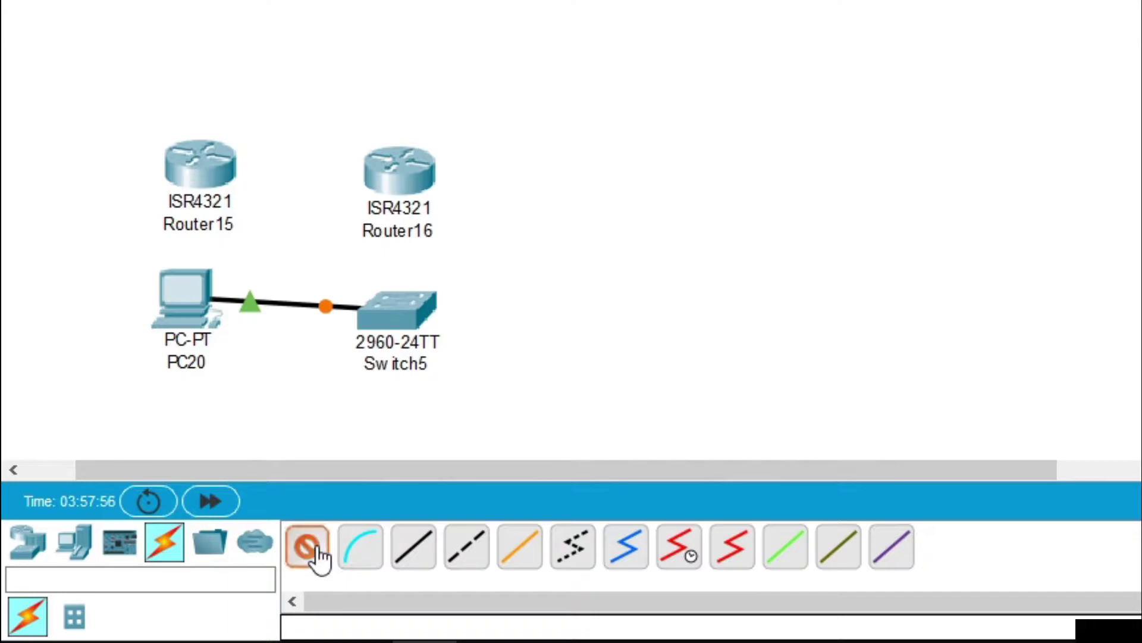
pyautogui.click(317, 551)
pyautogui.click(318, 548)
pyautogui.click(318, 550)
pyautogui.click(317, 550)
pyautogui.click(203, 173)
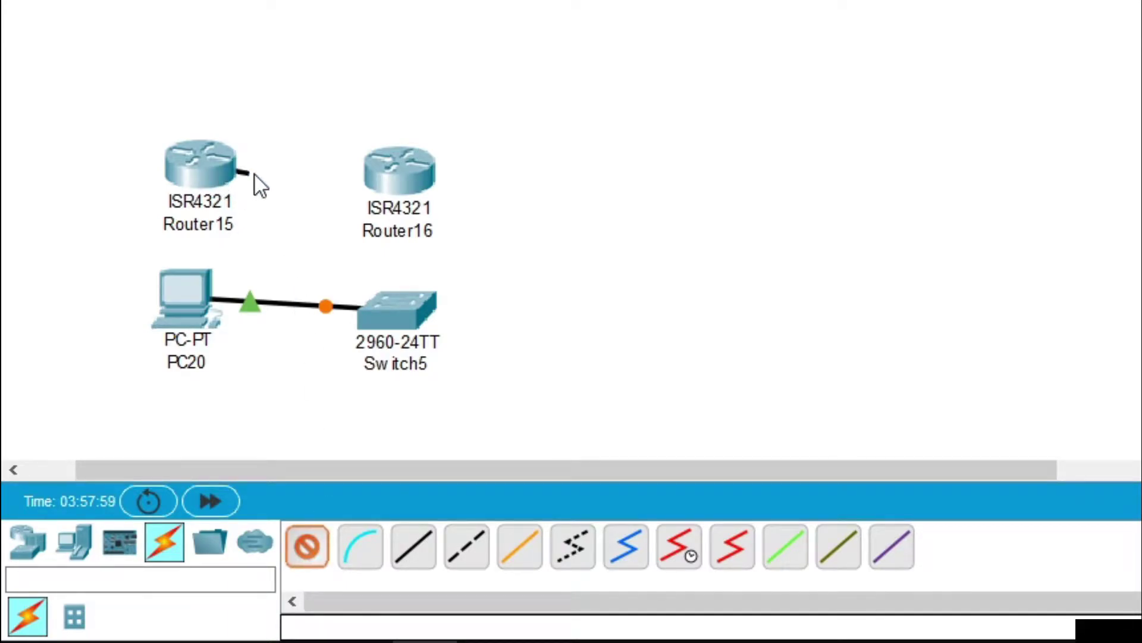
pyautogui.click(386, 171)
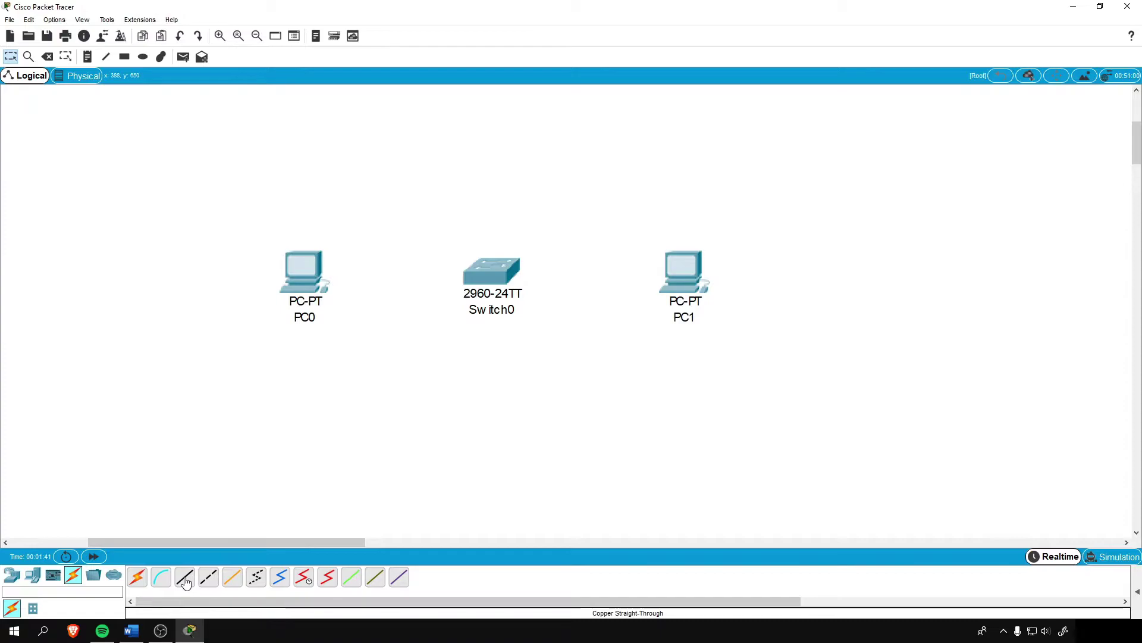
# Step: Cable PC0 and PC1 to Switch0 with copper straight-through, fast-forwarding until links turn green
pyautogui.click(185, 582)
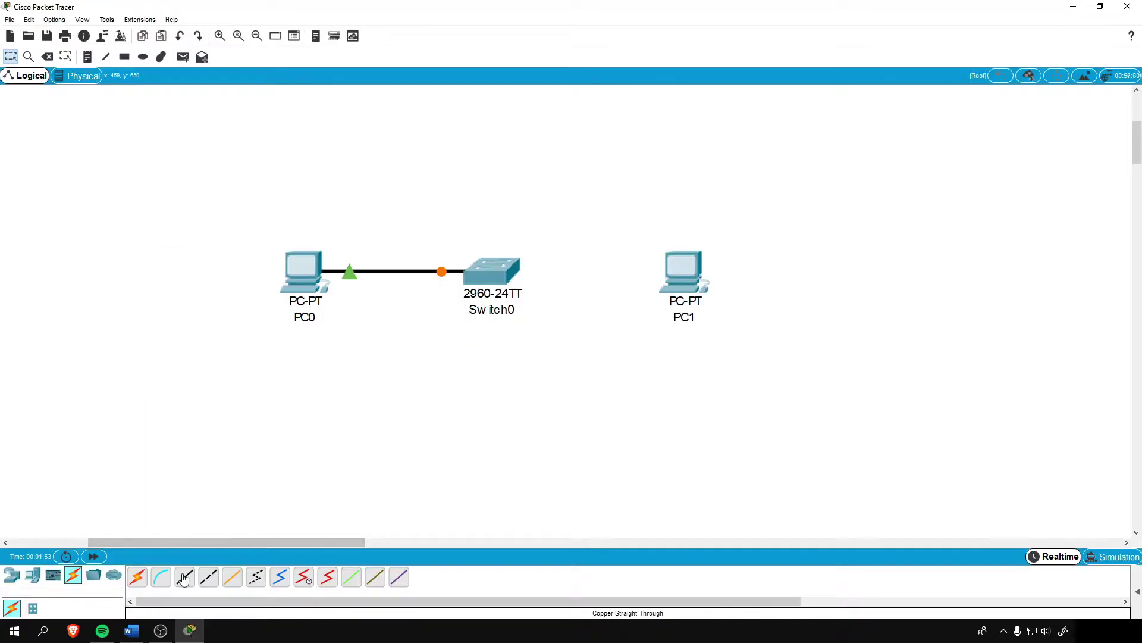
pyautogui.click(185, 575)
pyautogui.click(498, 267)
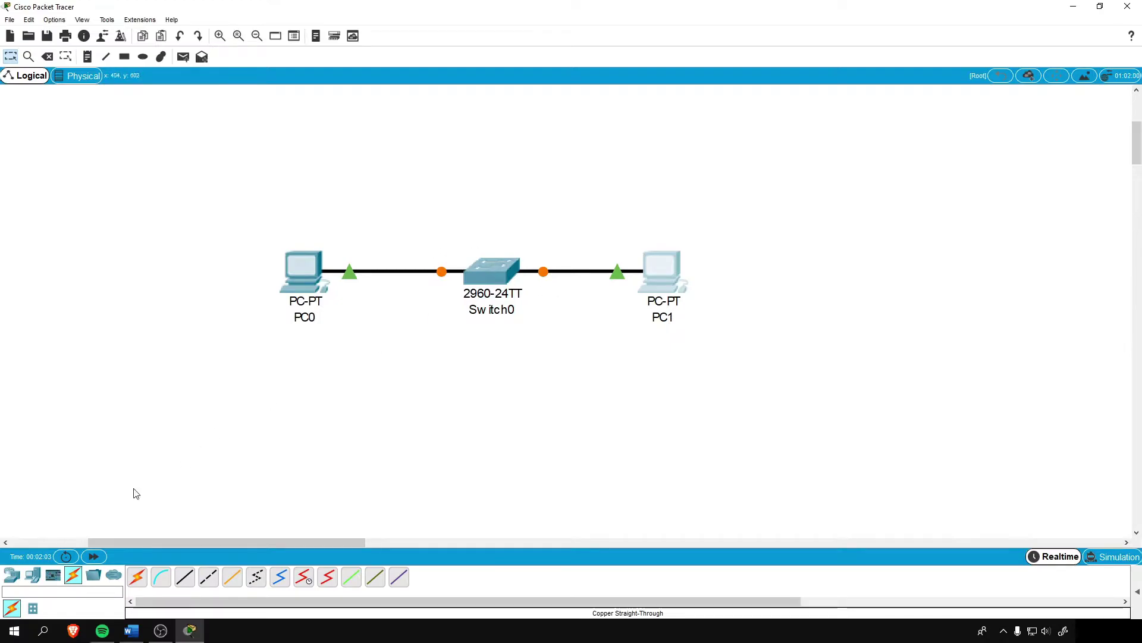
pyautogui.click(93, 556)
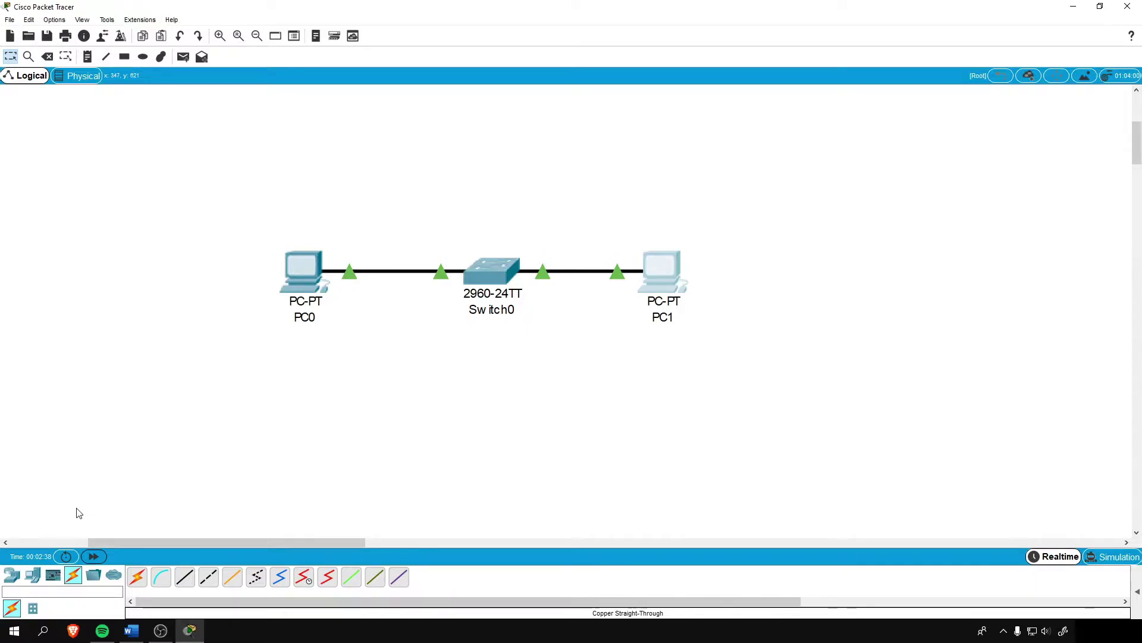
# Step: Open PC0's settings and look through its Config, Desktop, Programming and Attributes tabs
pyautogui.click(311, 270)
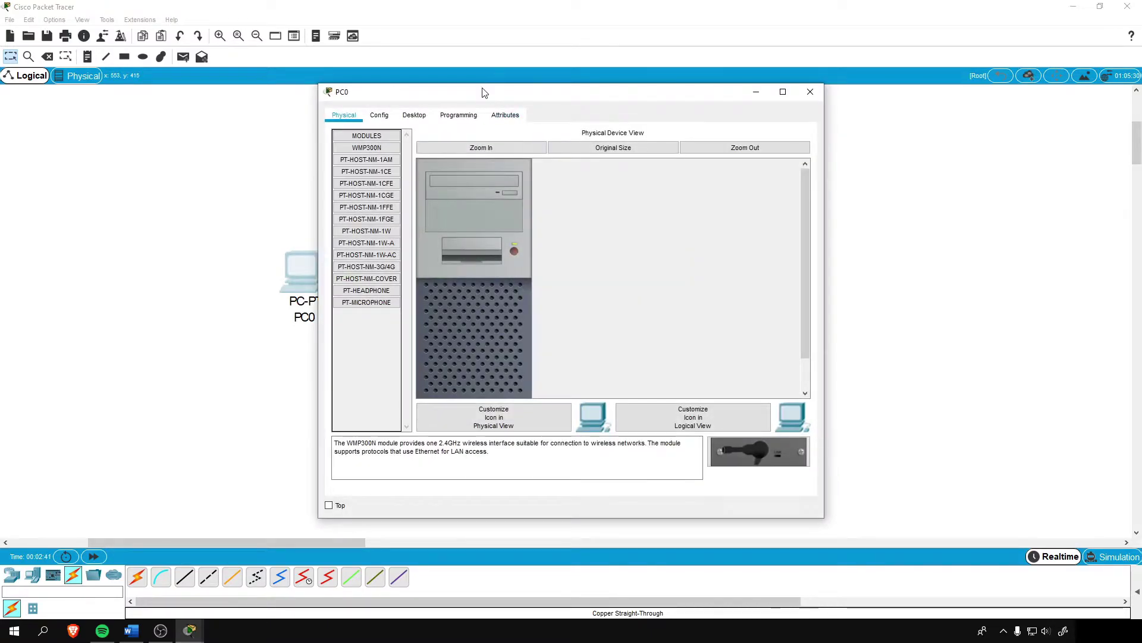
pyautogui.moveTo(483, 92); pyautogui.dragTo(730, 114)
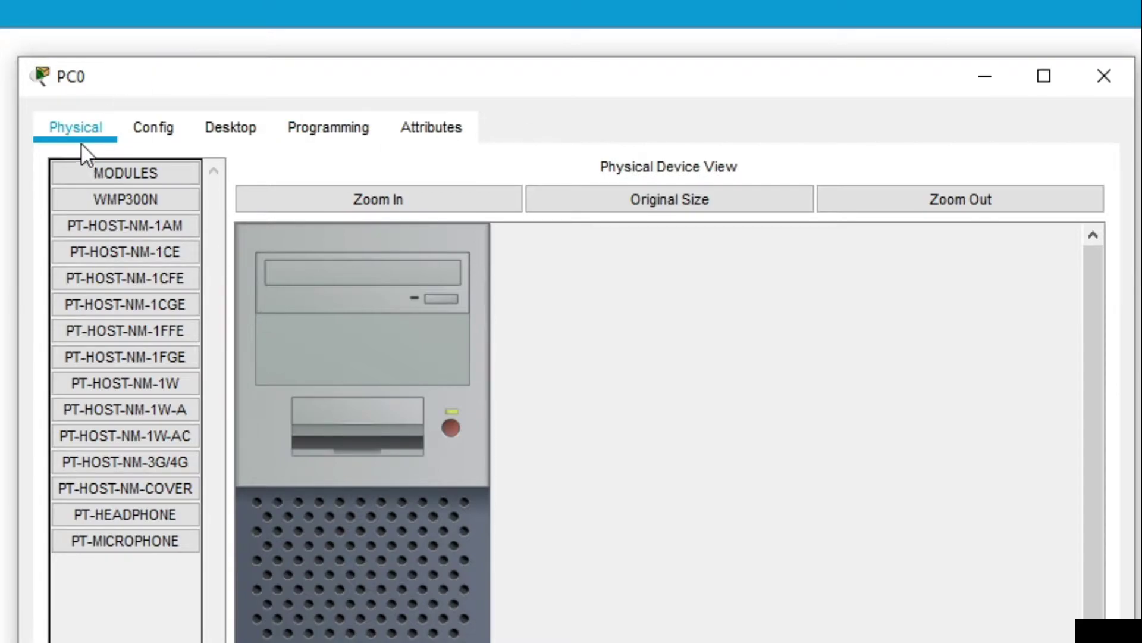
pyautogui.click(165, 127)
pyautogui.click(225, 127)
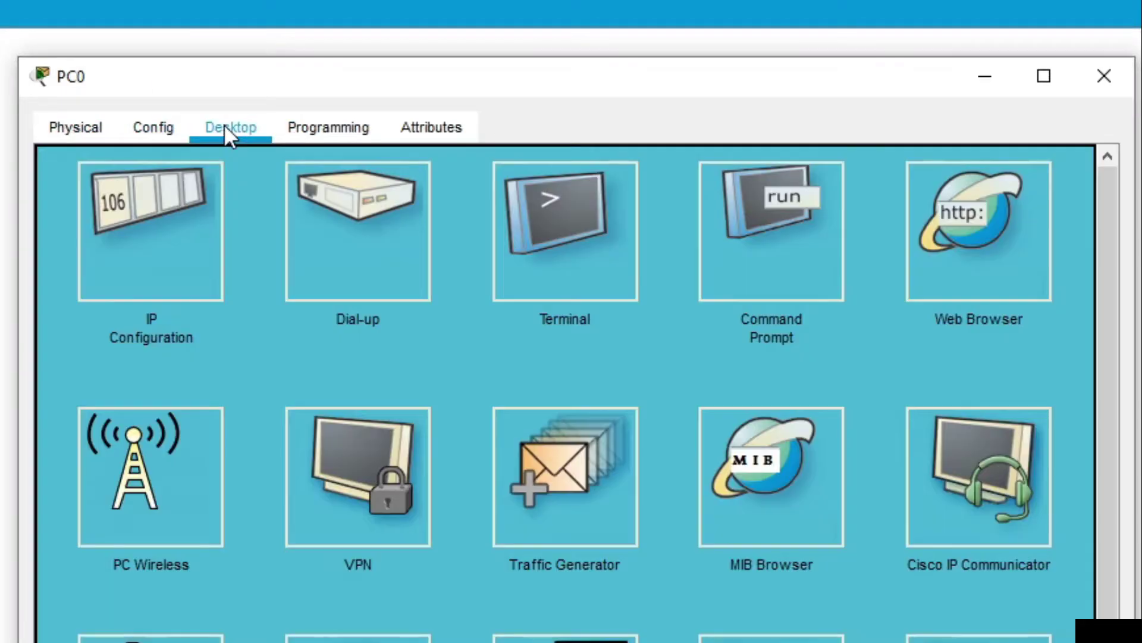
pyautogui.click(304, 128)
pyautogui.click(414, 134)
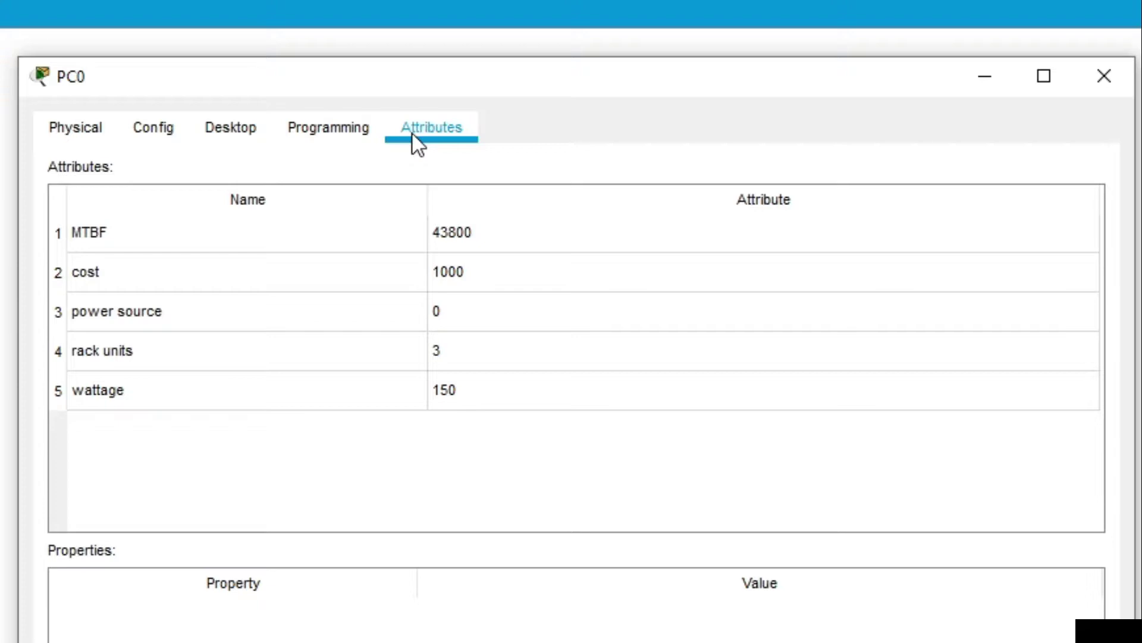
pyautogui.click(213, 127)
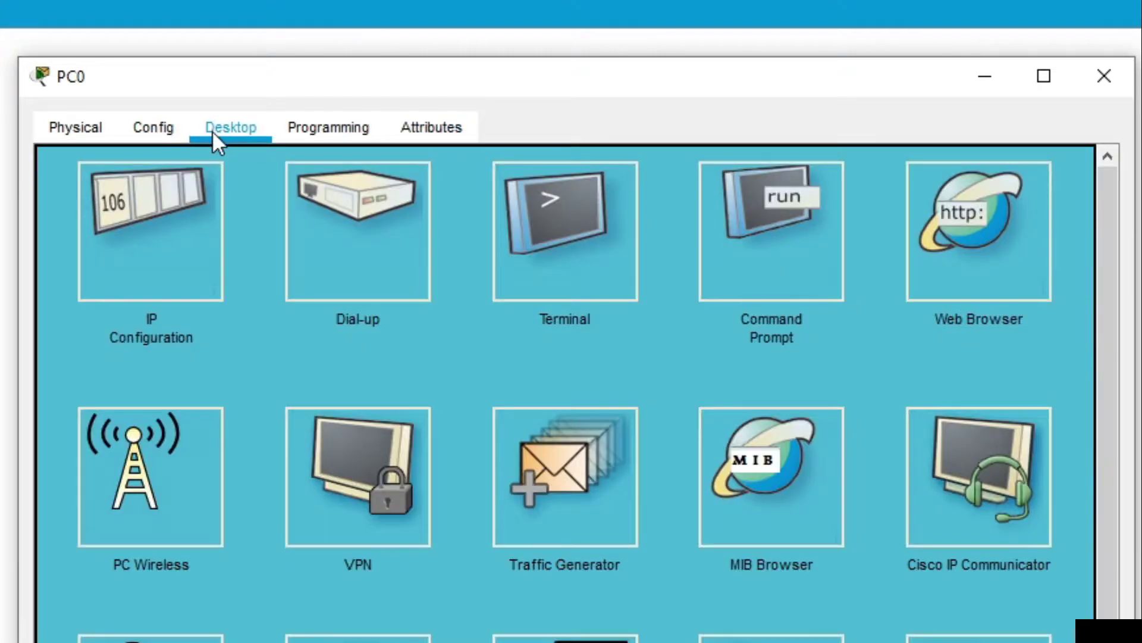
# Step: Give PC0 static IP 192.168.0.1 with mask 255.255.255.0 and copy the address
pyautogui.click(185, 186)
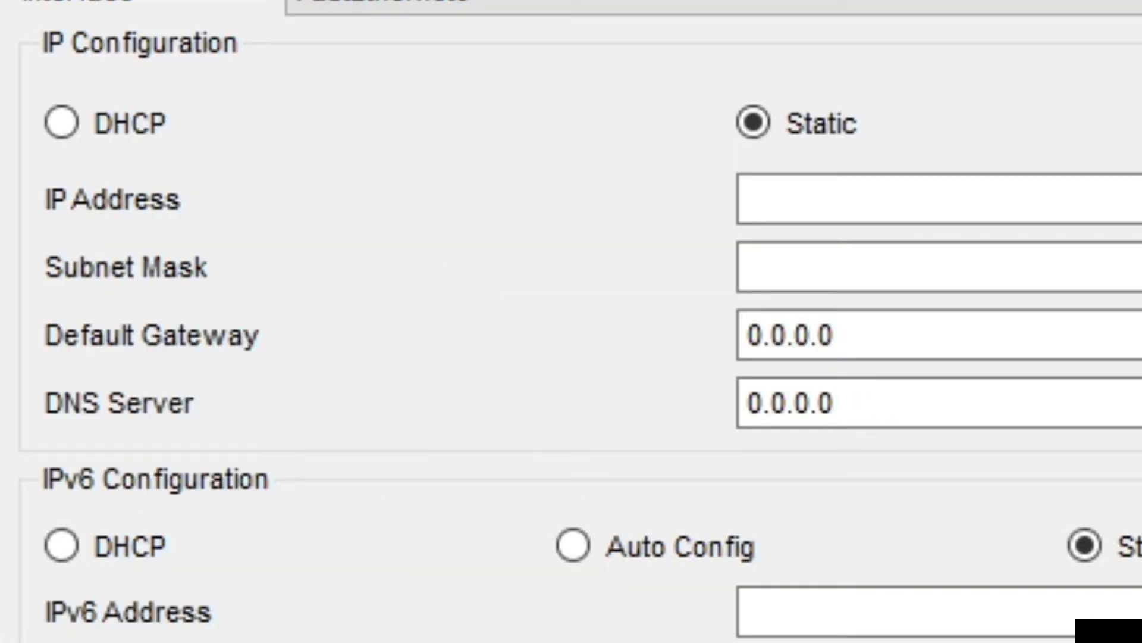
pyautogui.click(783, 204)
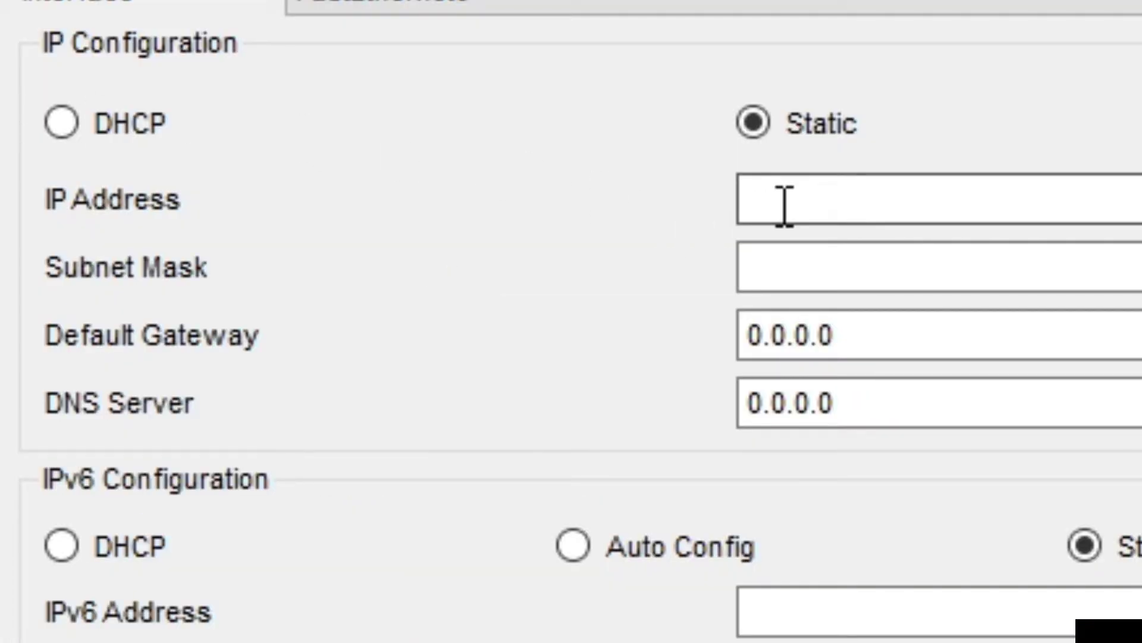
pyautogui.write('192.168.0.1')
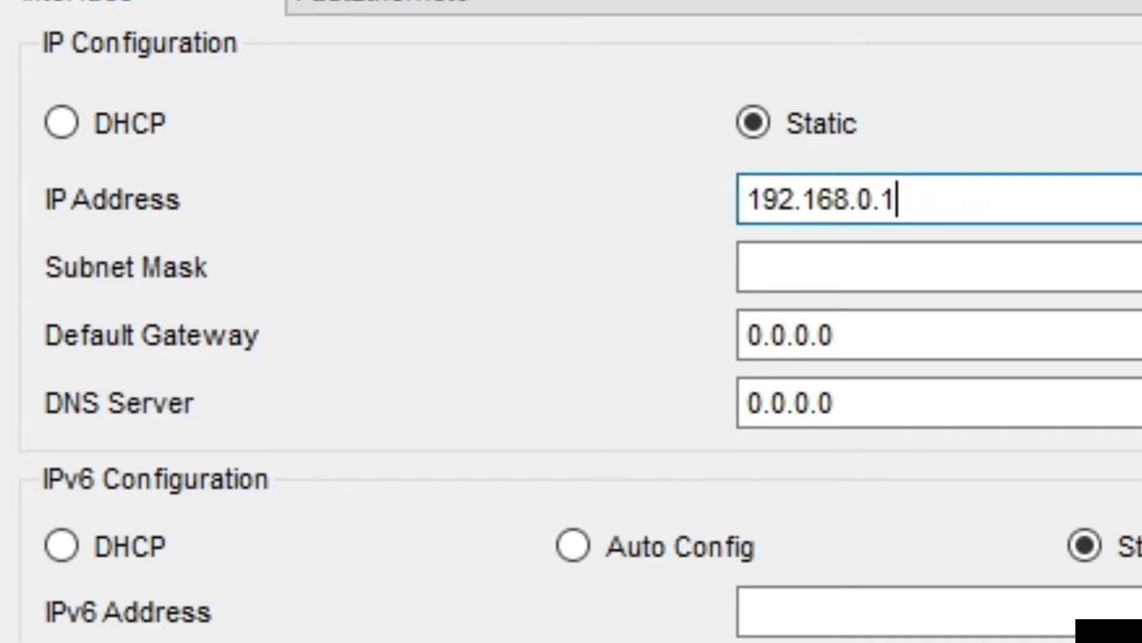
pyautogui.click(1015, 270)
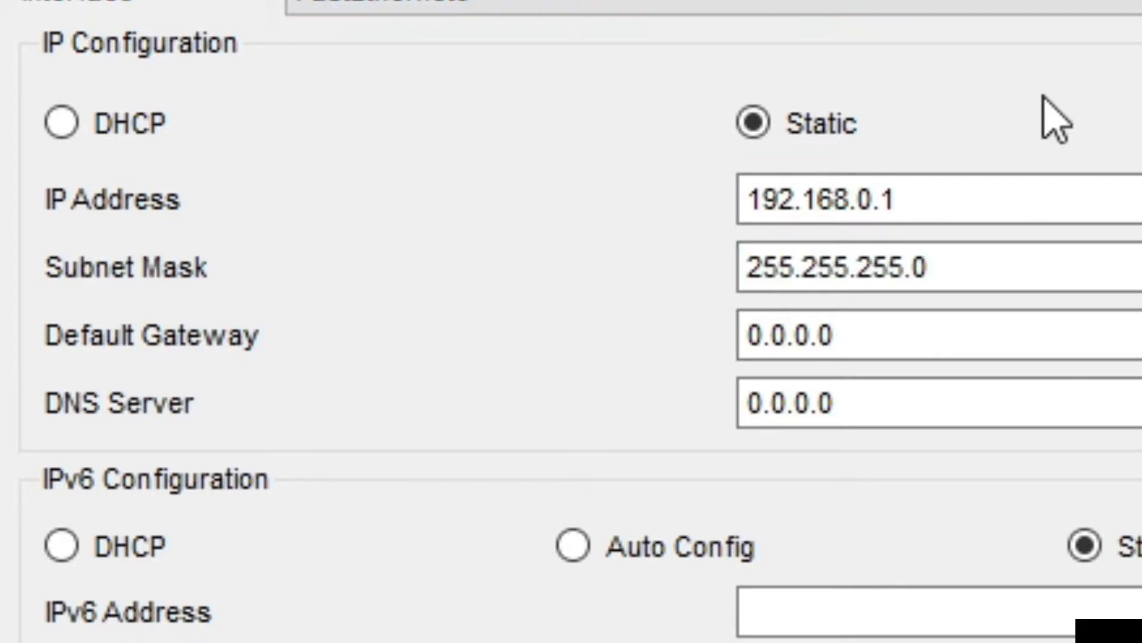
pyautogui.click(969, 191)
pyautogui.doubleClick(969, 191)
pyautogui.hotkey('ctrl', 'c')
pyautogui.rightClick(836, 216)
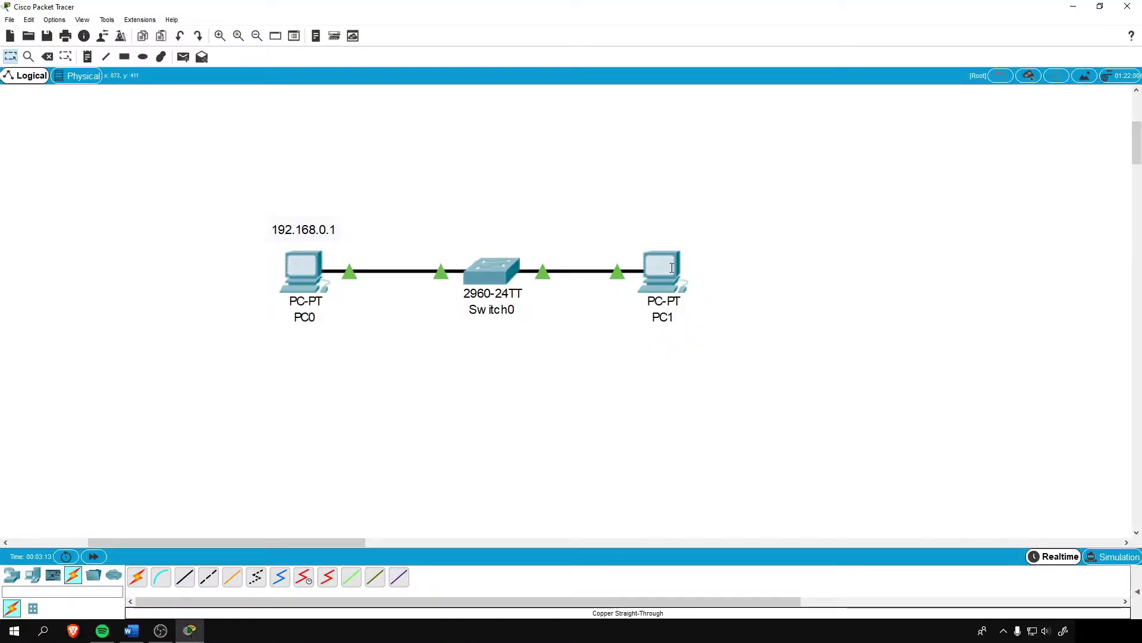
# Step: Give PC1 static IP 192.168.0.2 with mask 255.255.255.0
pyautogui.click(665, 265)
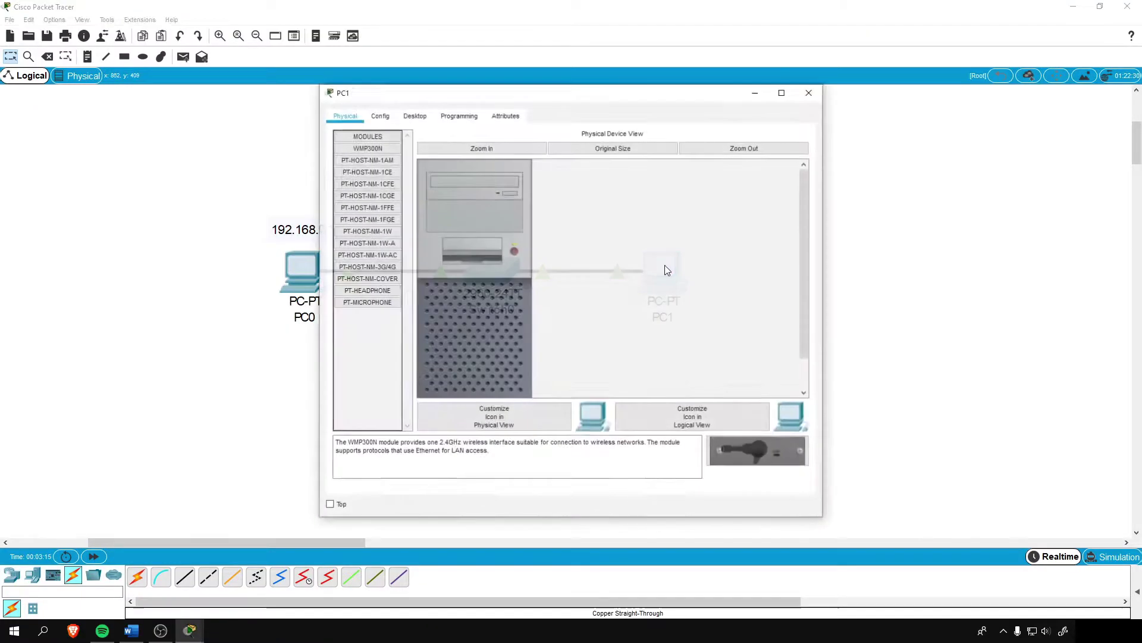
pyautogui.click(379, 115)
pyautogui.click(414, 115)
pyautogui.click(381, 158)
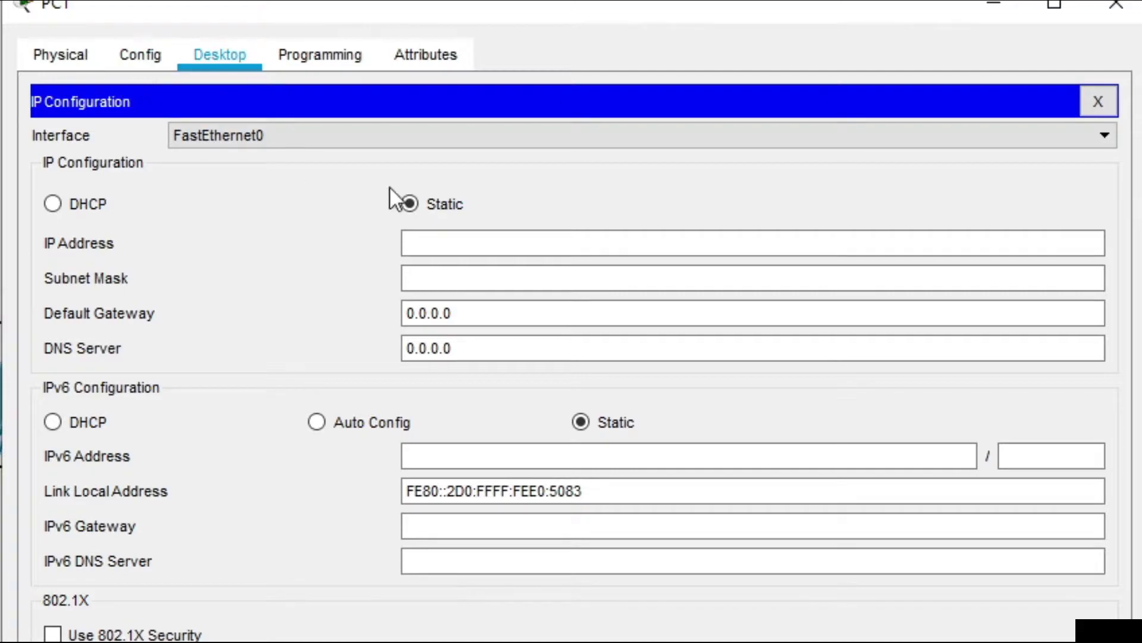
pyautogui.click(435, 243)
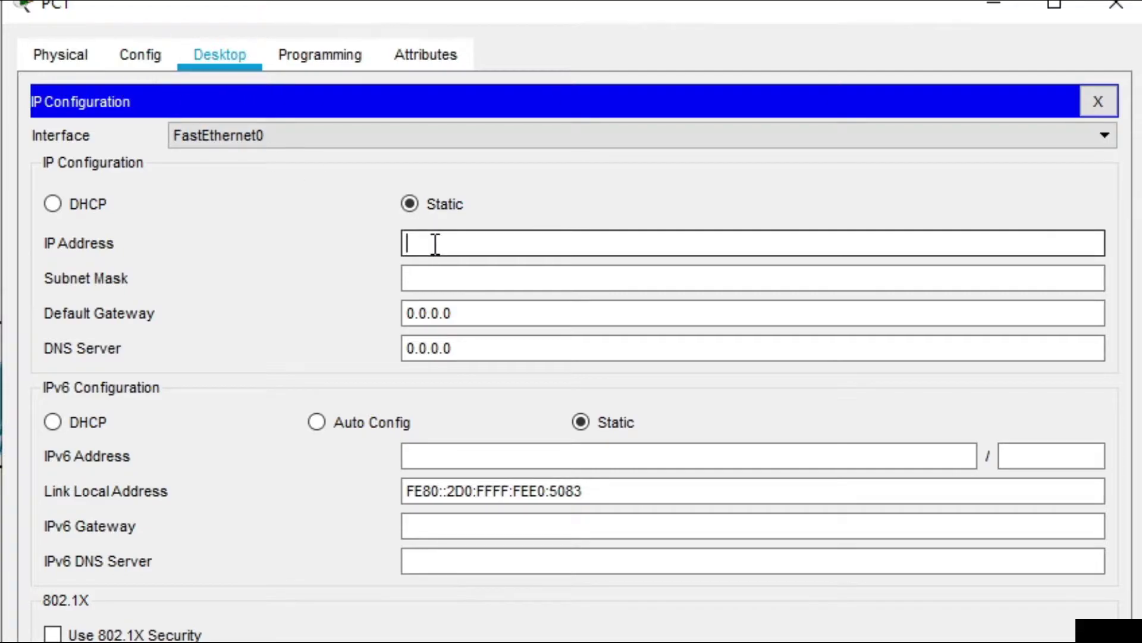
pyautogui.click(523, 277)
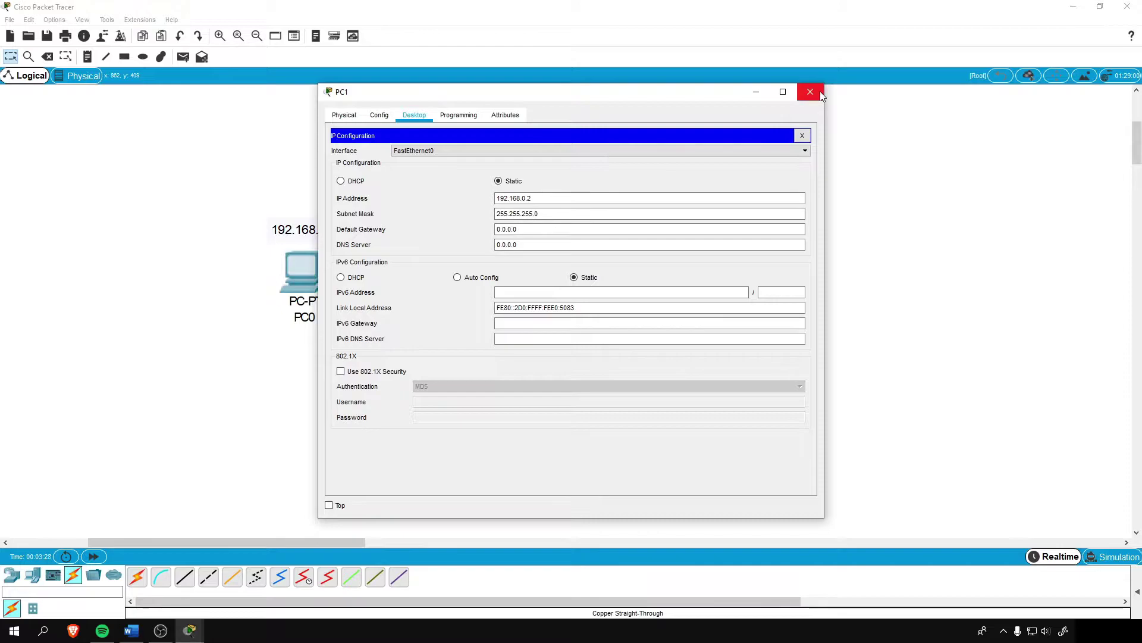
pyautogui.click(811, 91)
# Step: Add a 192.168.0.2 note above PC1 and reposition PC0's settings window
pyautogui.click(652, 236)
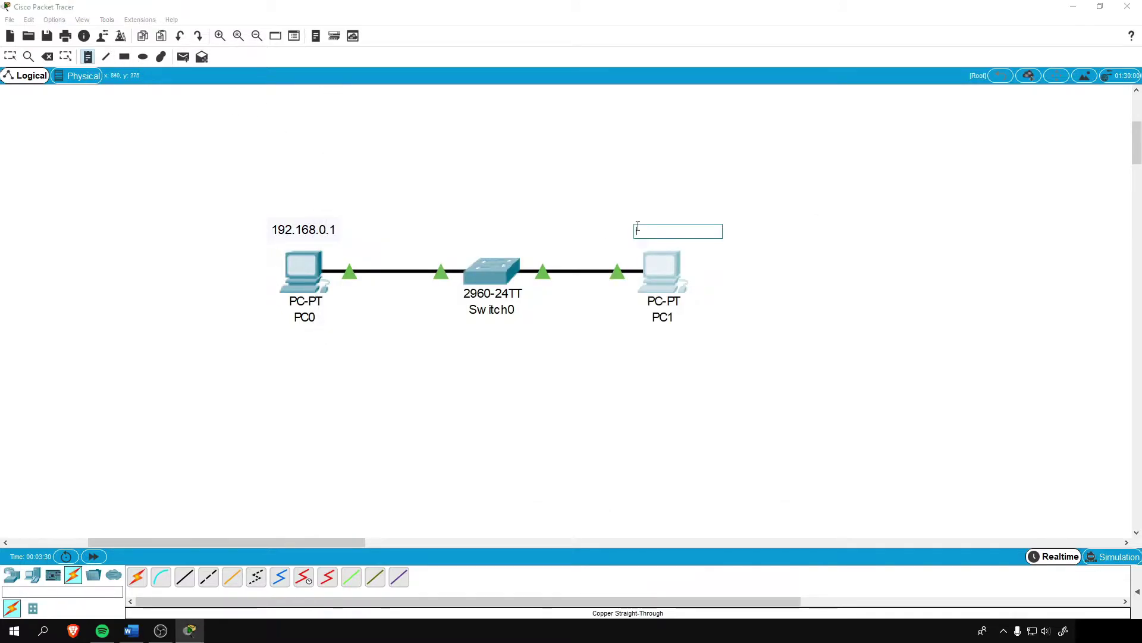
pyautogui.hotkey('ctrl', 'v')
pyautogui.press('Escape')
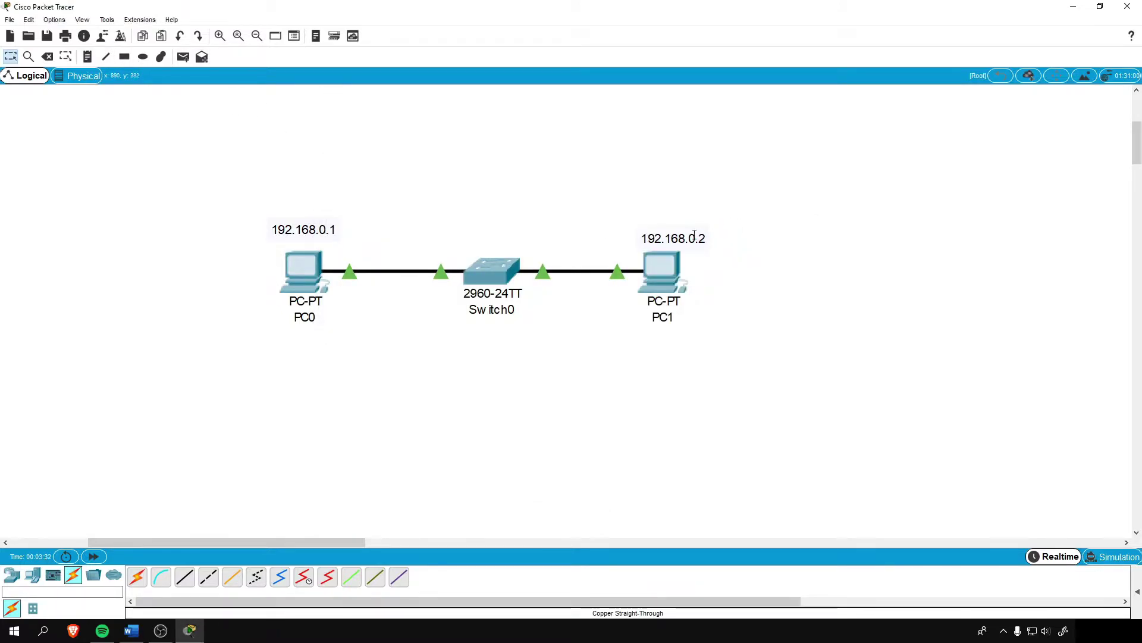
pyautogui.moveTo(680, 227); pyautogui.dragTo(685, 222)
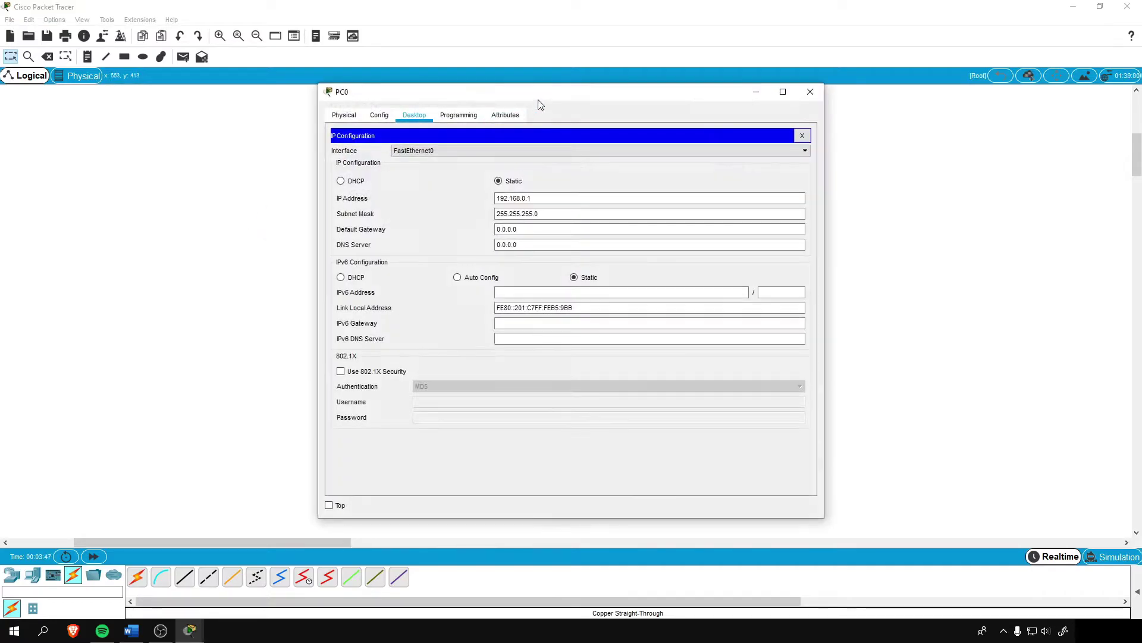
pyautogui.moveTo(537, 99); pyautogui.dragTo(536, 205)
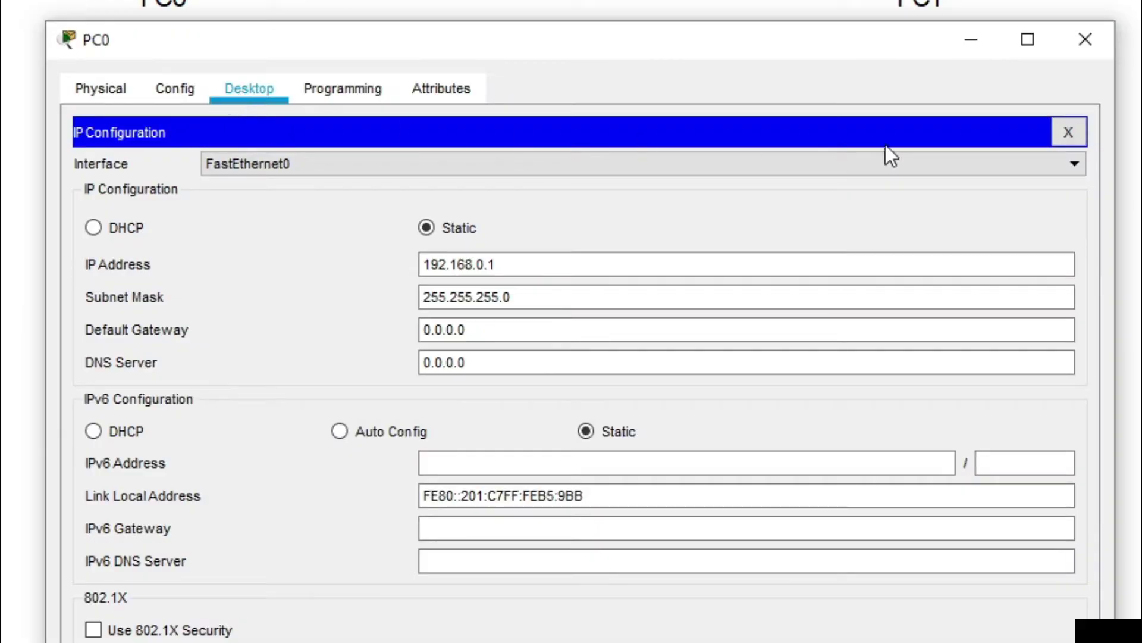
# Step: Ping 192.168.0.2 from PC0's Command Prompt, getting four replies with 0% loss
pyautogui.click(1069, 134)
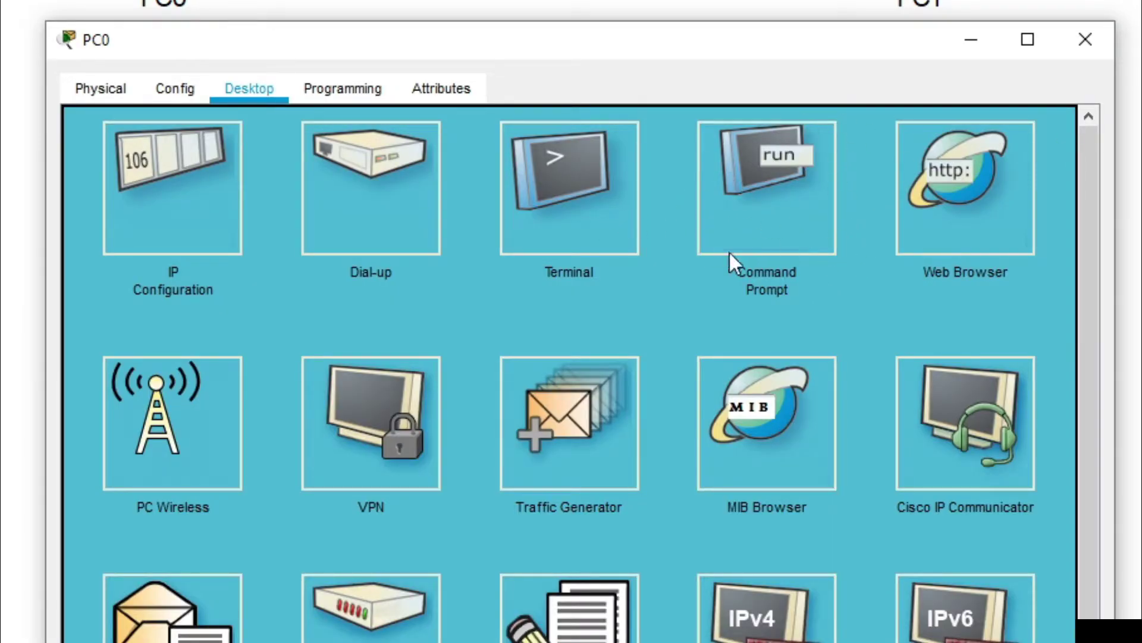
pyautogui.click(750, 177)
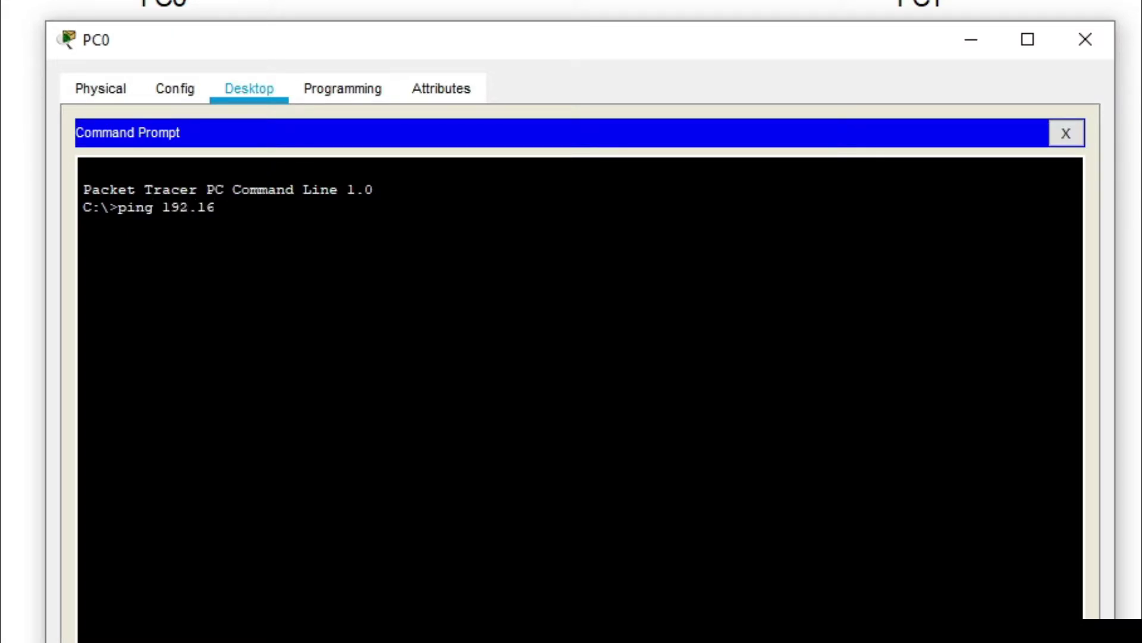
pyautogui.write('ping 192.168.0.2')
pyautogui.press('Return')
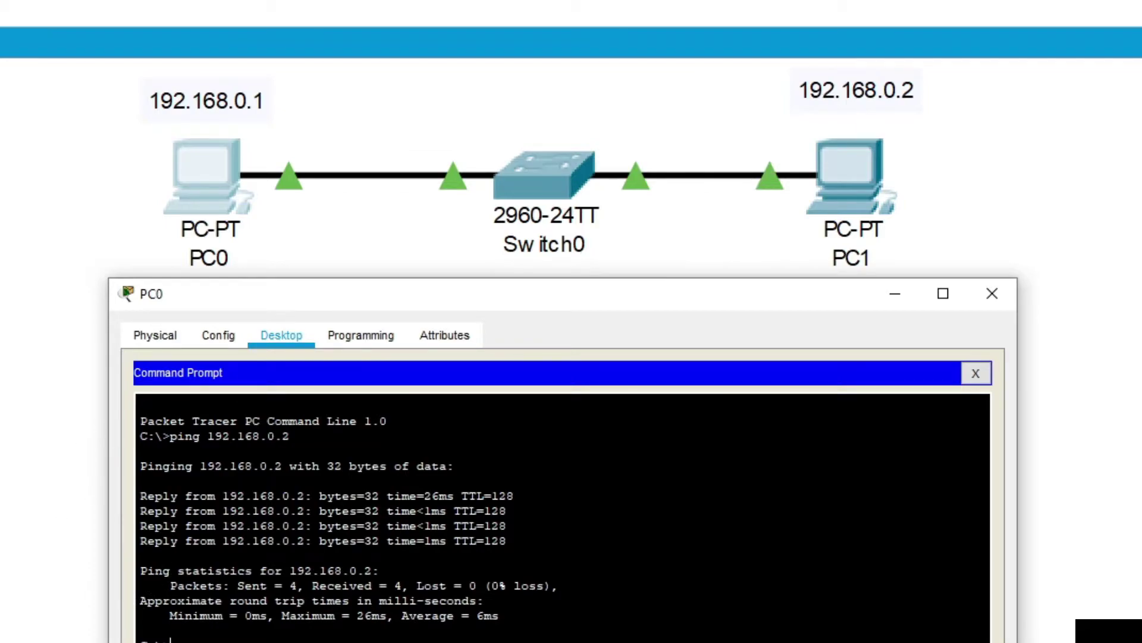
pyautogui.click(975, 374)
pyautogui.click(992, 293)
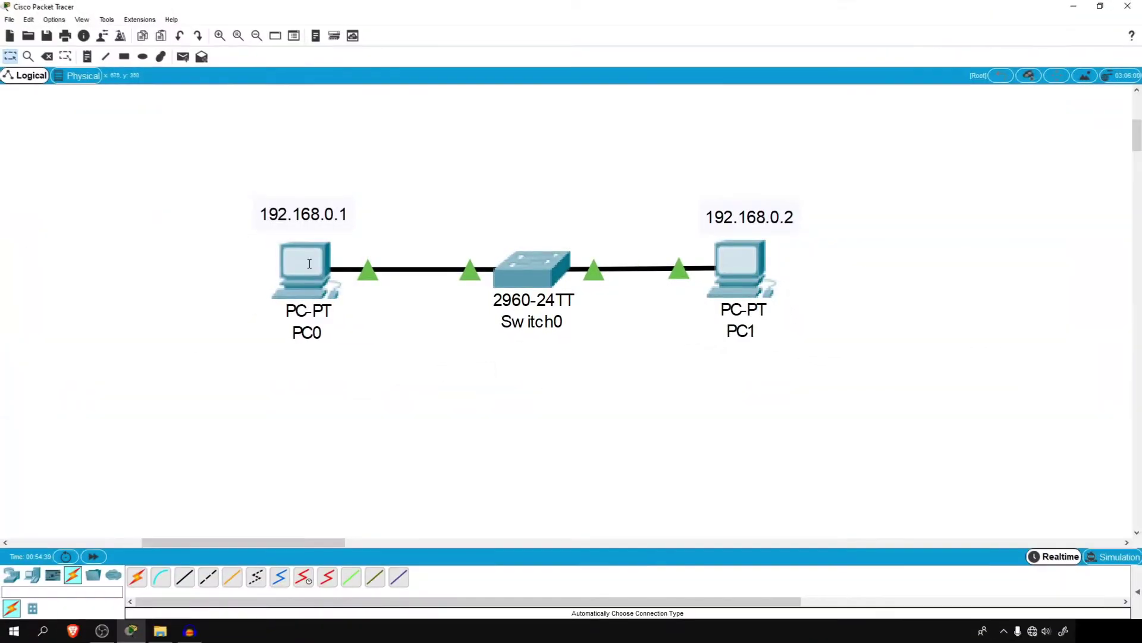
# Step: Show PC0's IP Configuration with 192.168.0.1 and mask 255.255.255.0
pyautogui.click(305, 265)
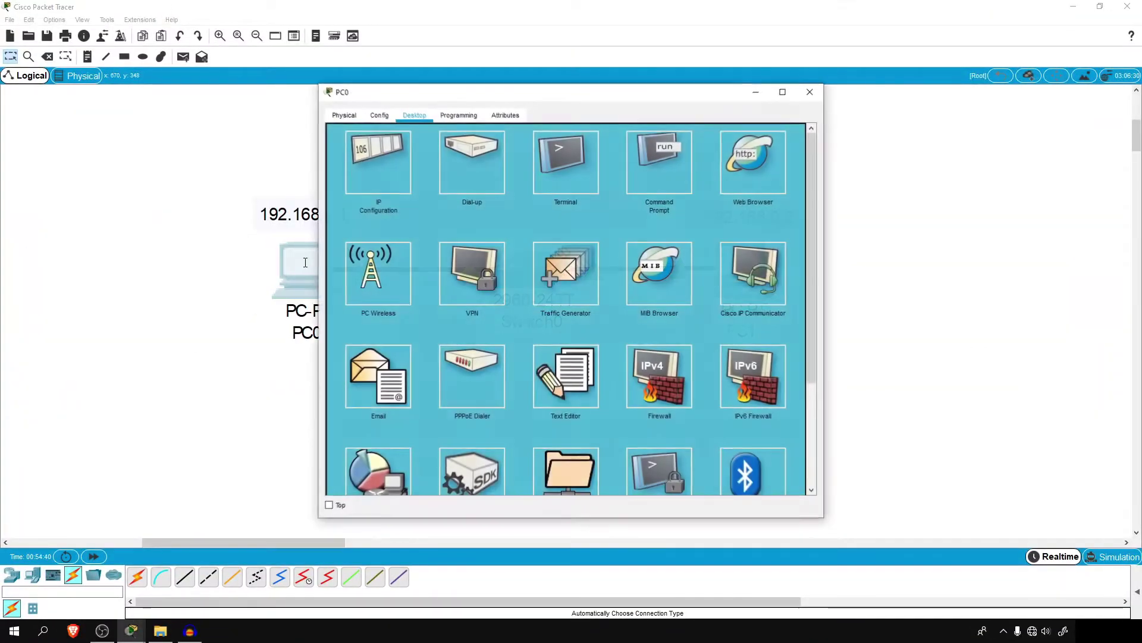
pyautogui.click(380, 156)
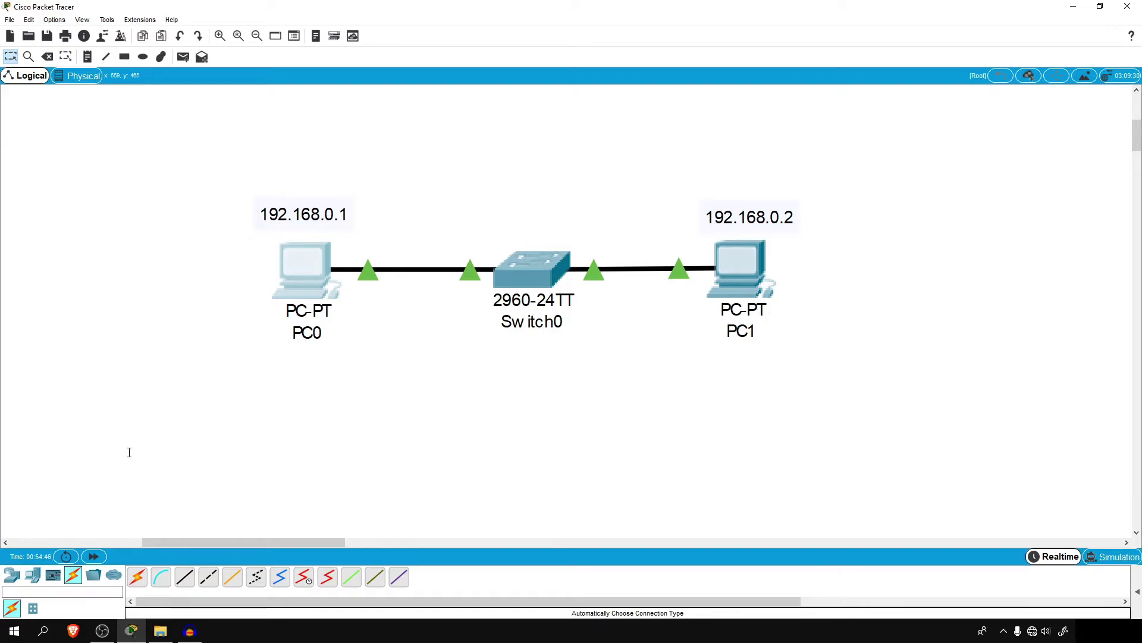
# Step: Reach the Network Connections adapter list via Network and Sharing Center and select Ethernet
pyautogui.click(26, 637)
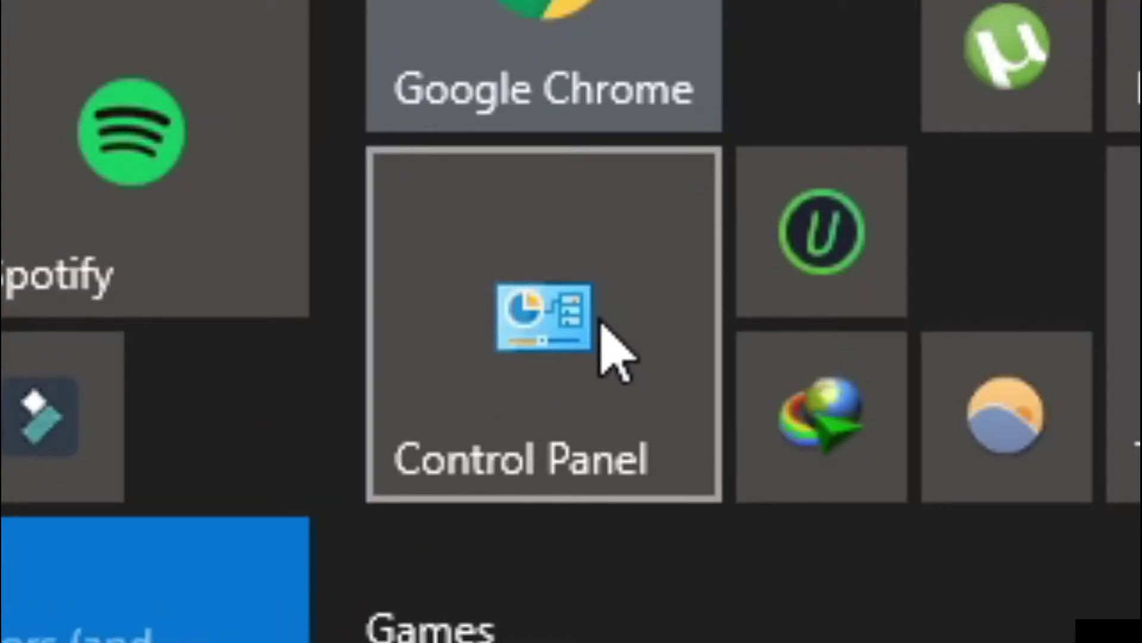
pyautogui.click(600, 325)
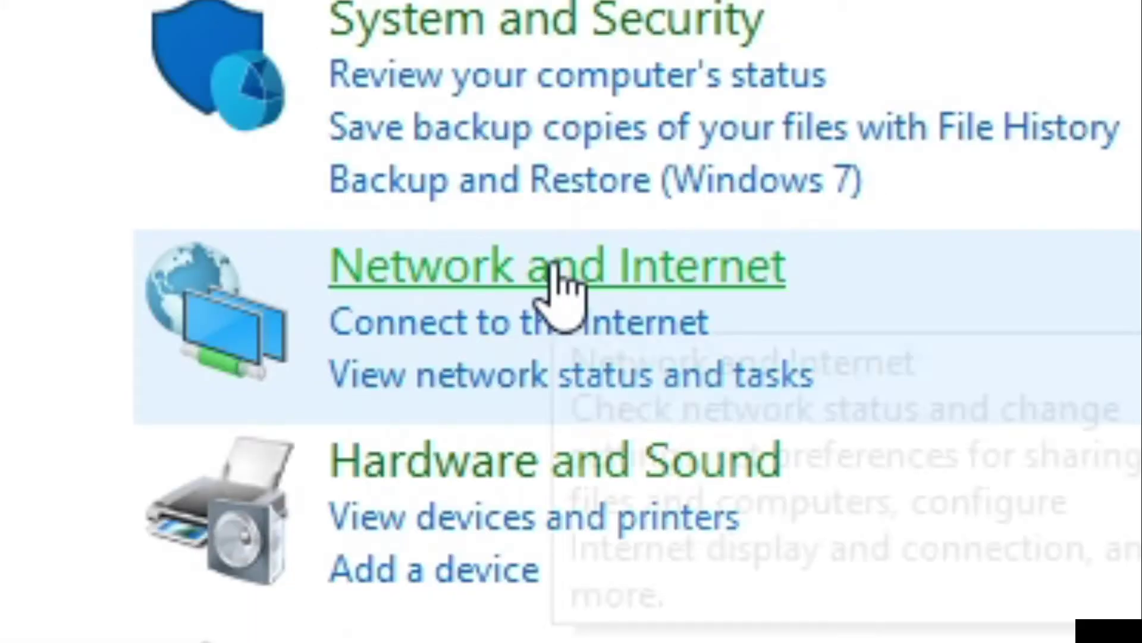
pyautogui.click(556, 273)
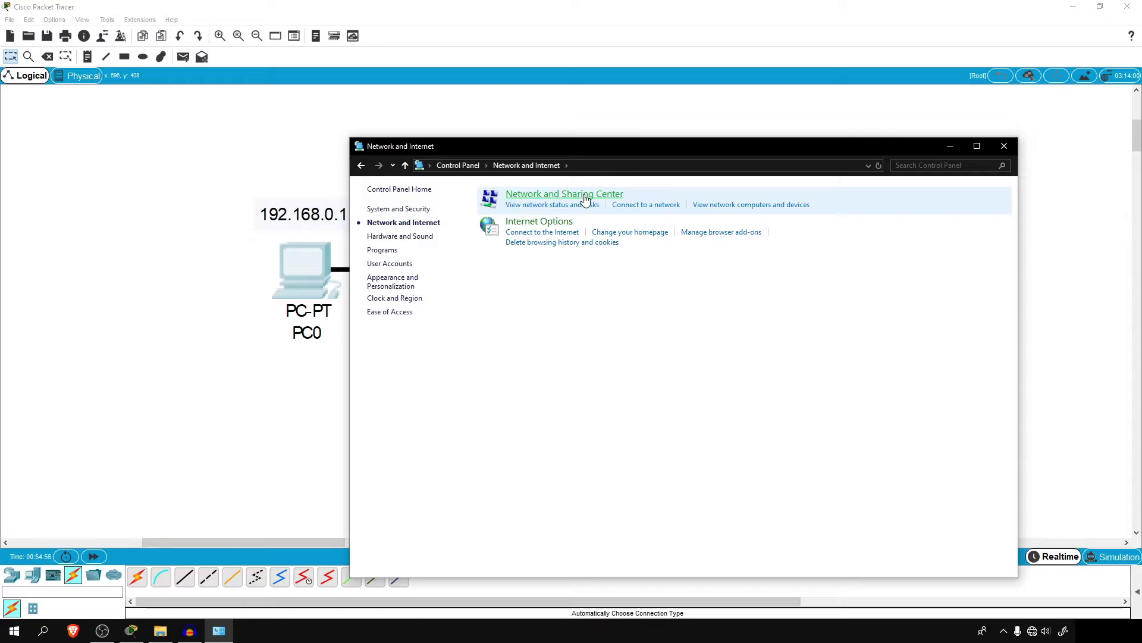
pyautogui.click(714, 280)
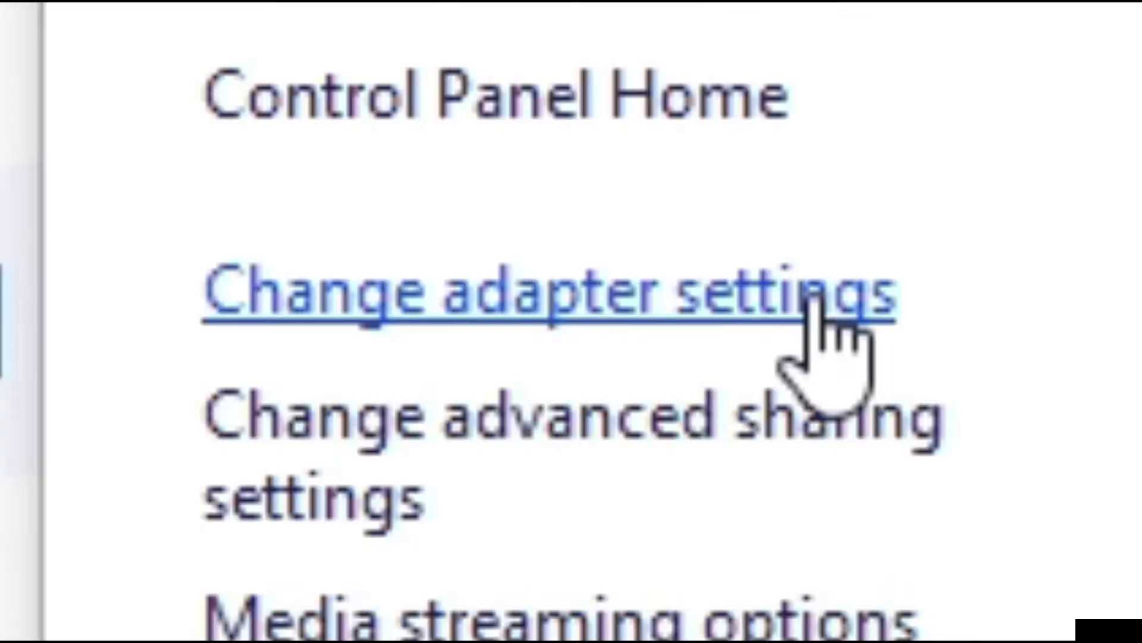
pyautogui.click(435, 212)
pyautogui.click(430, 238)
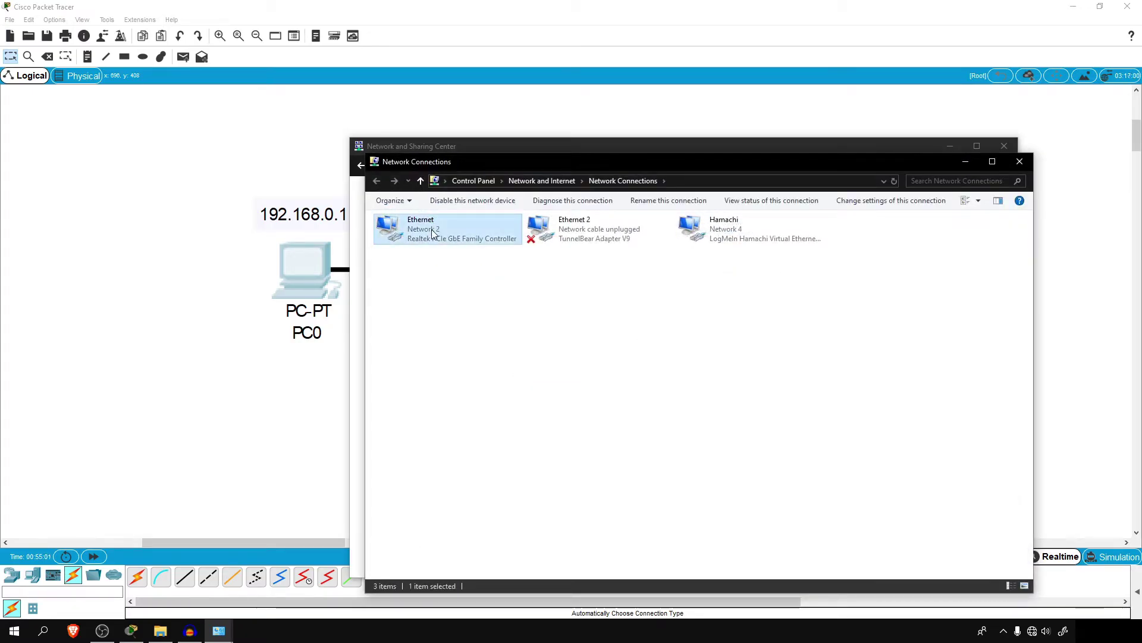
# Step: Open the Ethernet adapter's IPv4 properties and set static IP 192.168.0.1
pyautogui.rightClick(430, 238)
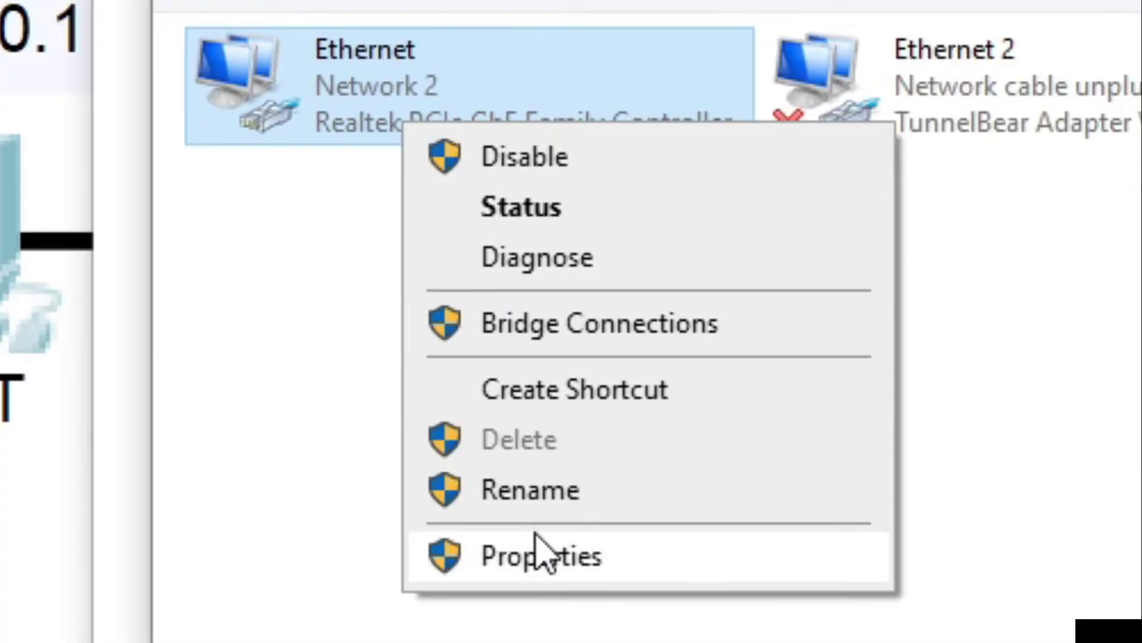
pyautogui.click(465, 352)
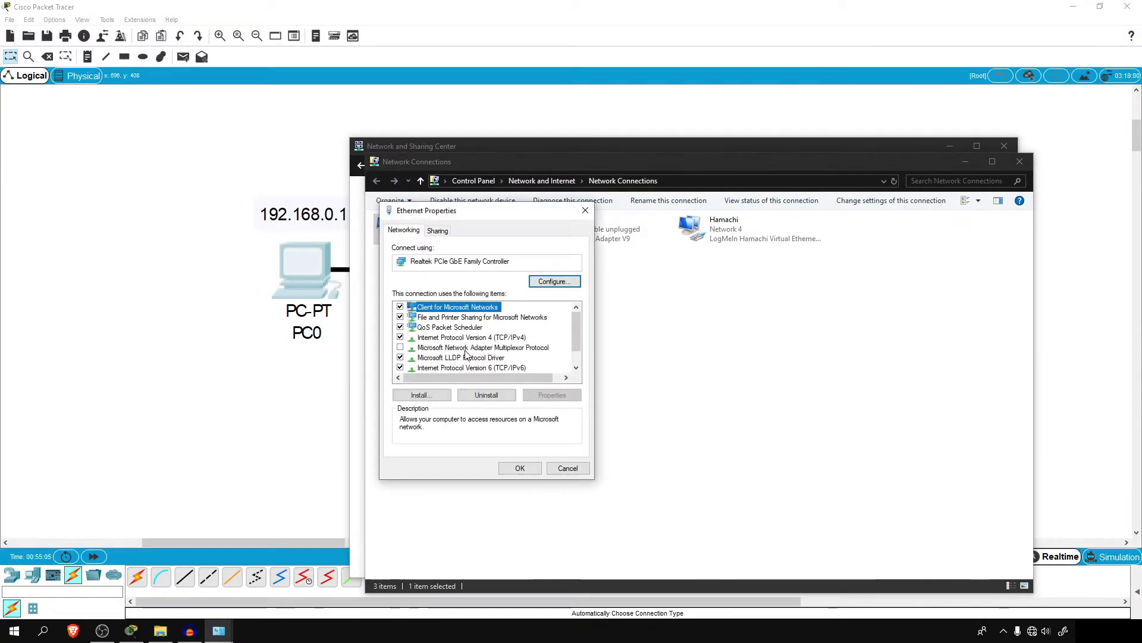
pyautogui.click(464, 338)
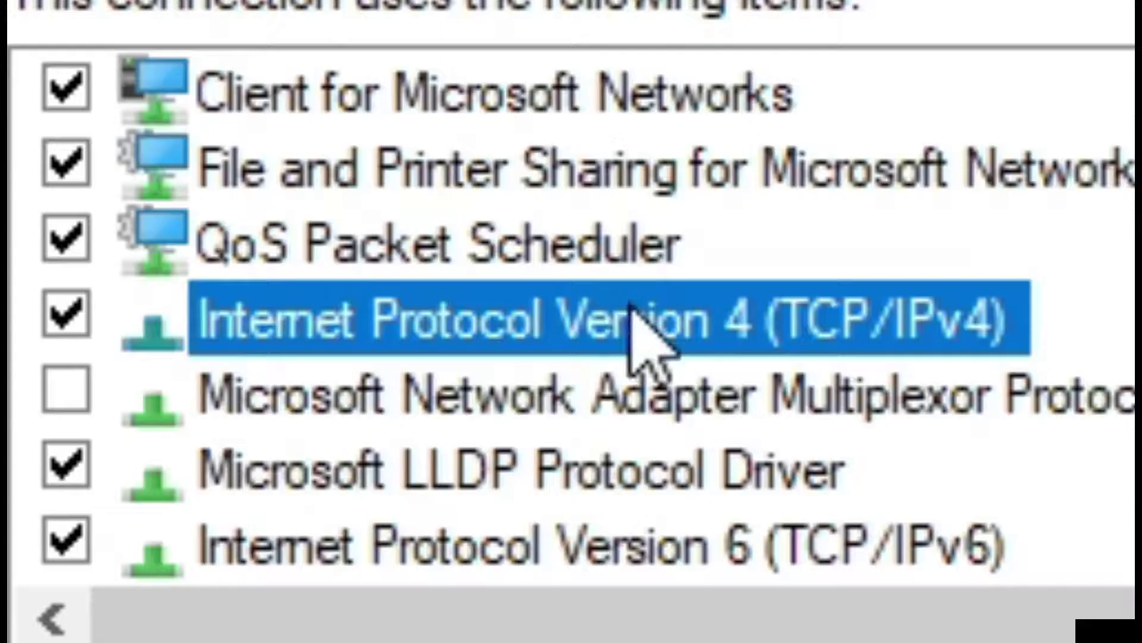
pyautogui.doubleClick(723, 343)
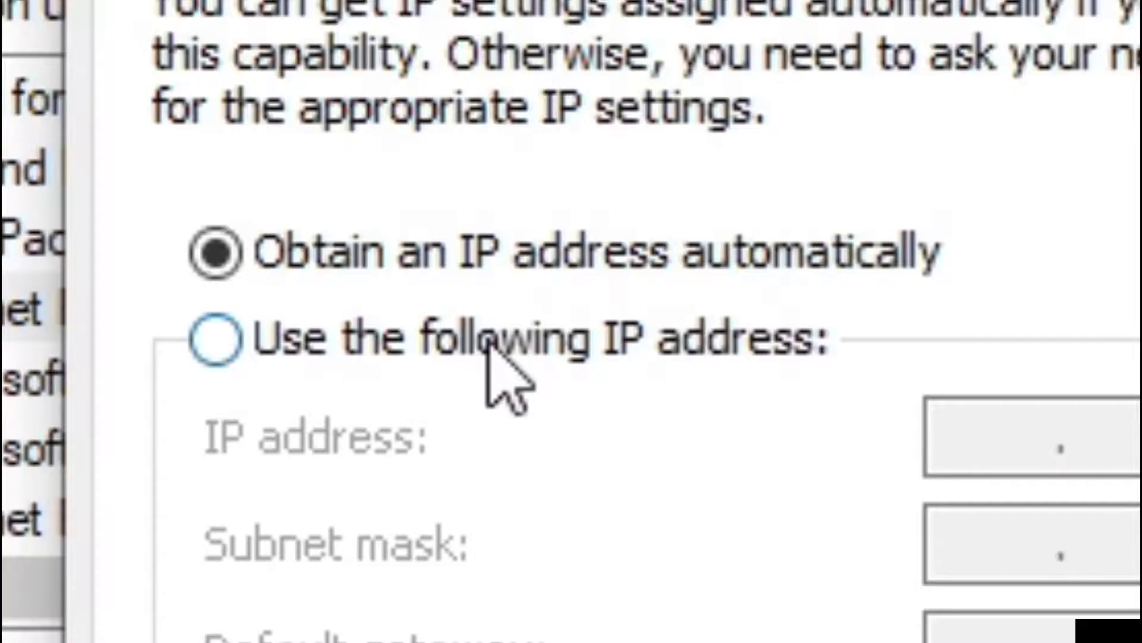
pyautogui.click(506, 345)
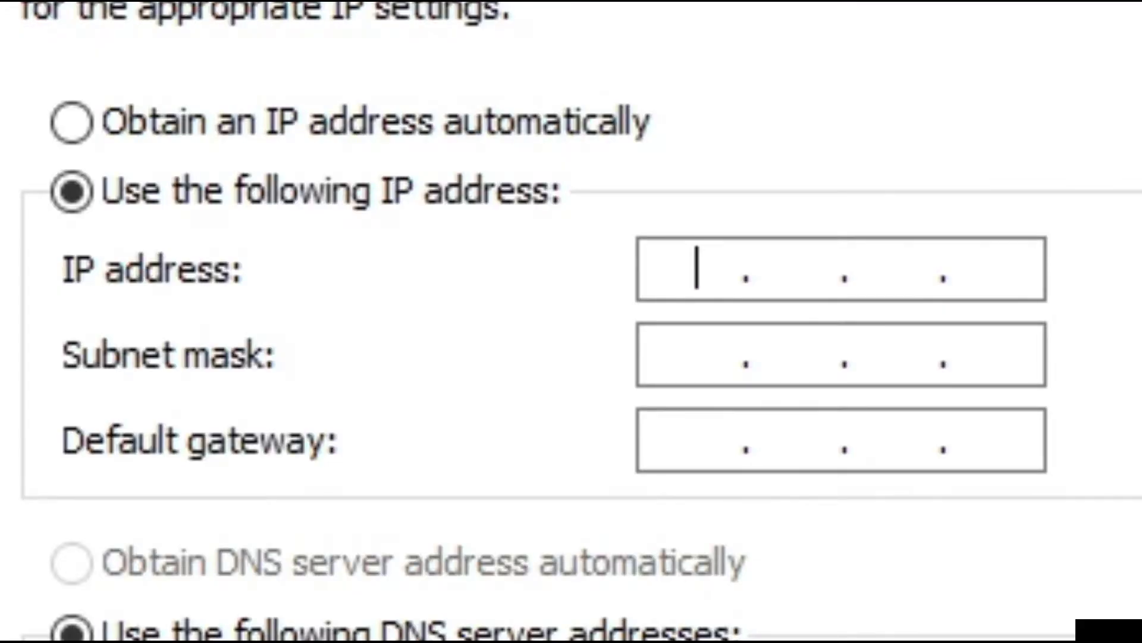
pyautogui.write('192 . ')
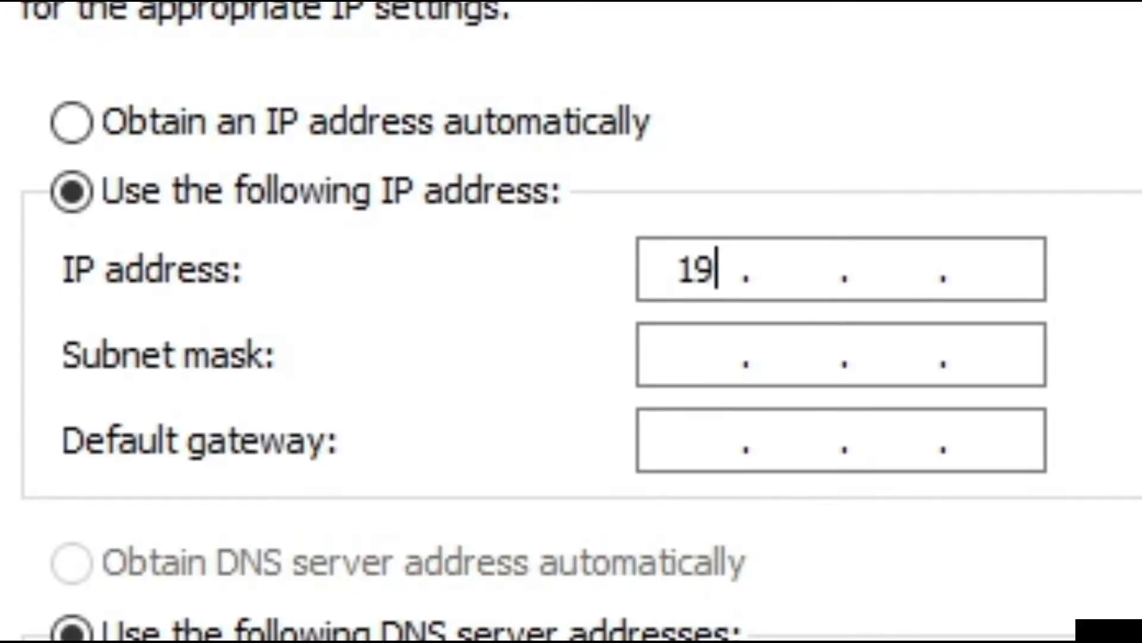
pyautogui.write('168 . 0')
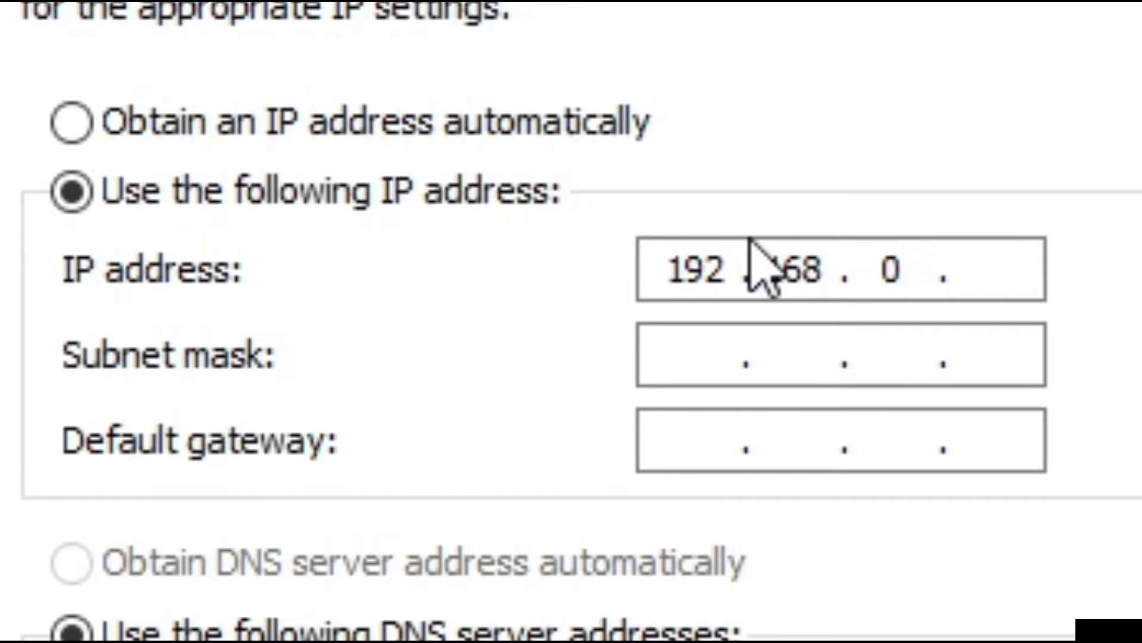
pyautogui.click(984, 268)
pyautogui.write('1')
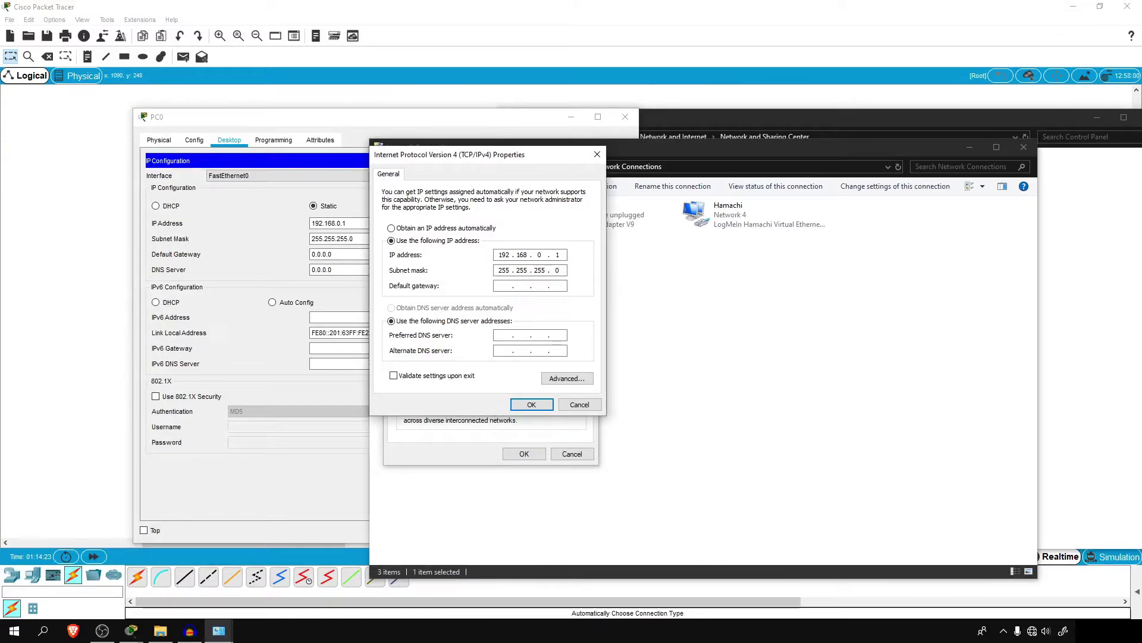
# Step: Set gateway 192.168.1.1, accept the gateway warnings and save the adapter settings
pyautogui.write('19')
pyautogui.write('2.168.')
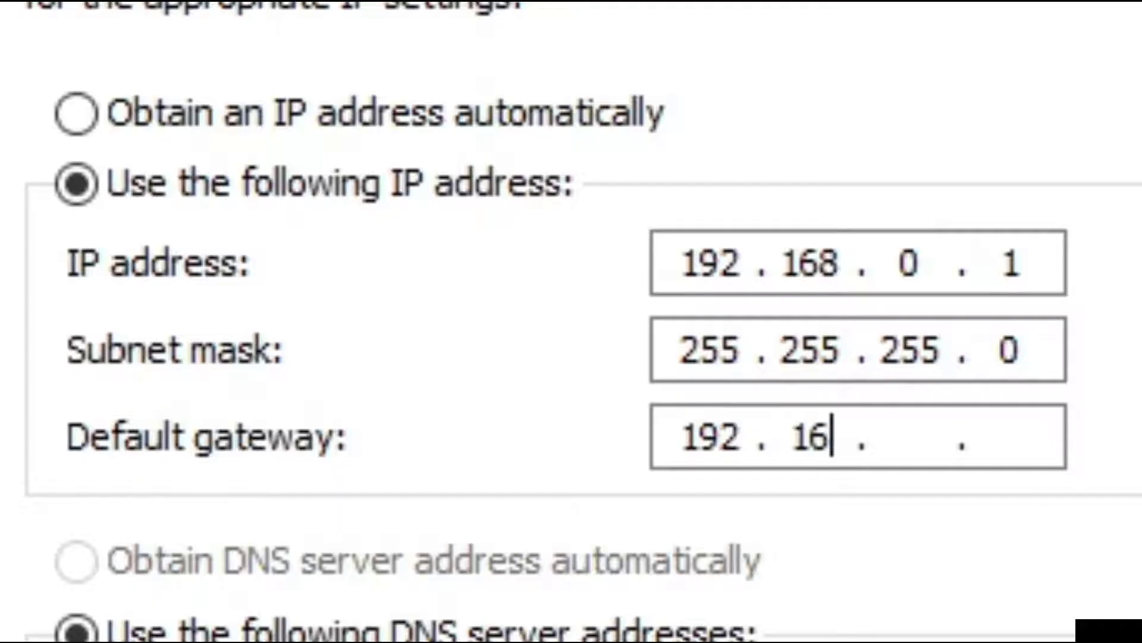
pyautogui.write('1')
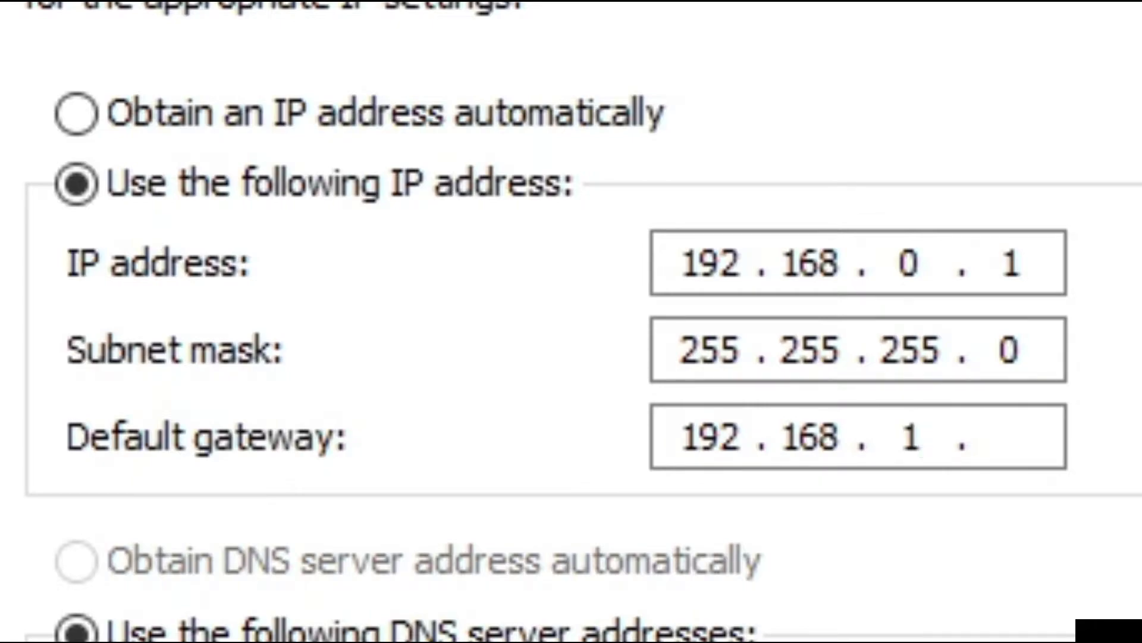
pyautogui.click(1020, 441)
pyautogui.write('1')
pyautogui.click(523, 454)
pyautogui.click(612, 359)
pyautogui.click(614, 373)
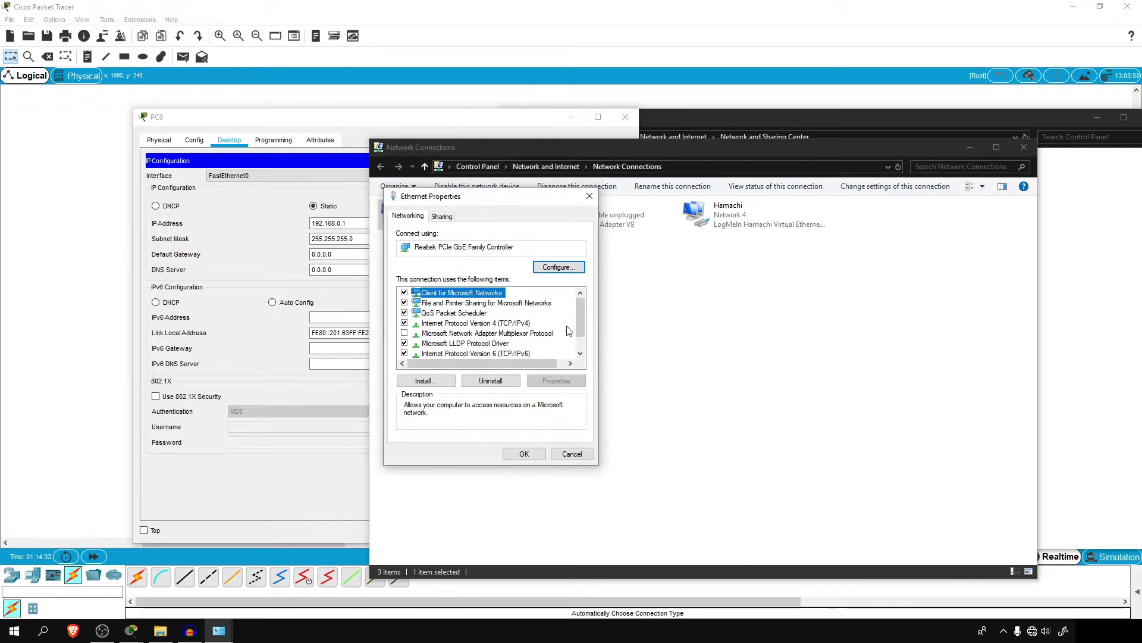
pyautogui.click(524, 454)
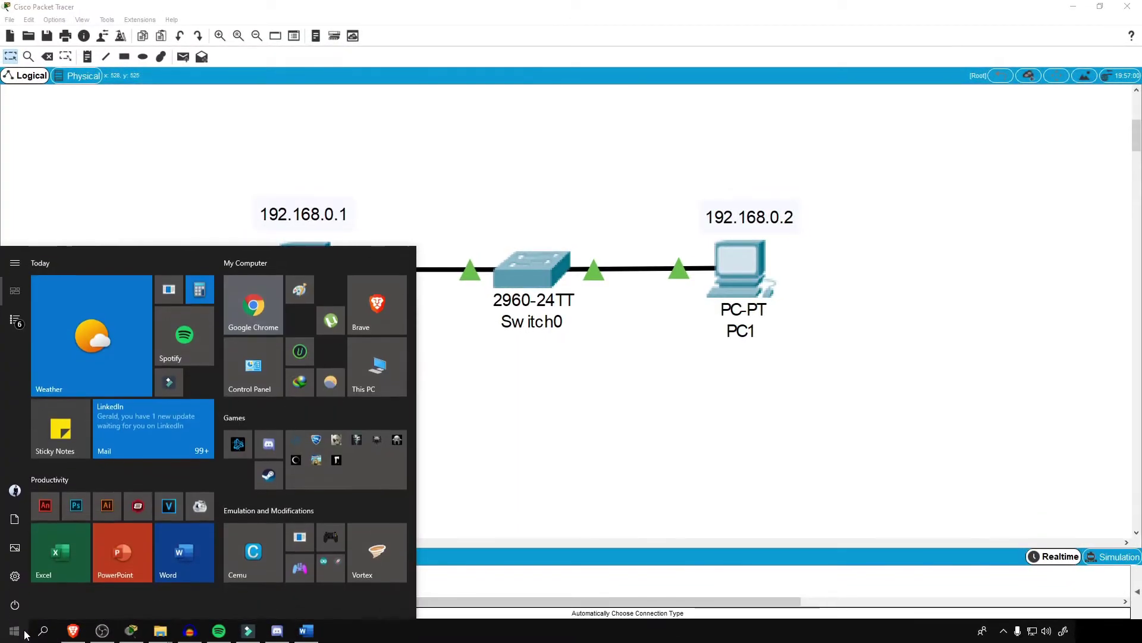
# Step: Search 'firewall', open Windows Defender Firewall, and switch it off for private and public networks
pyautogui.write('firewall')
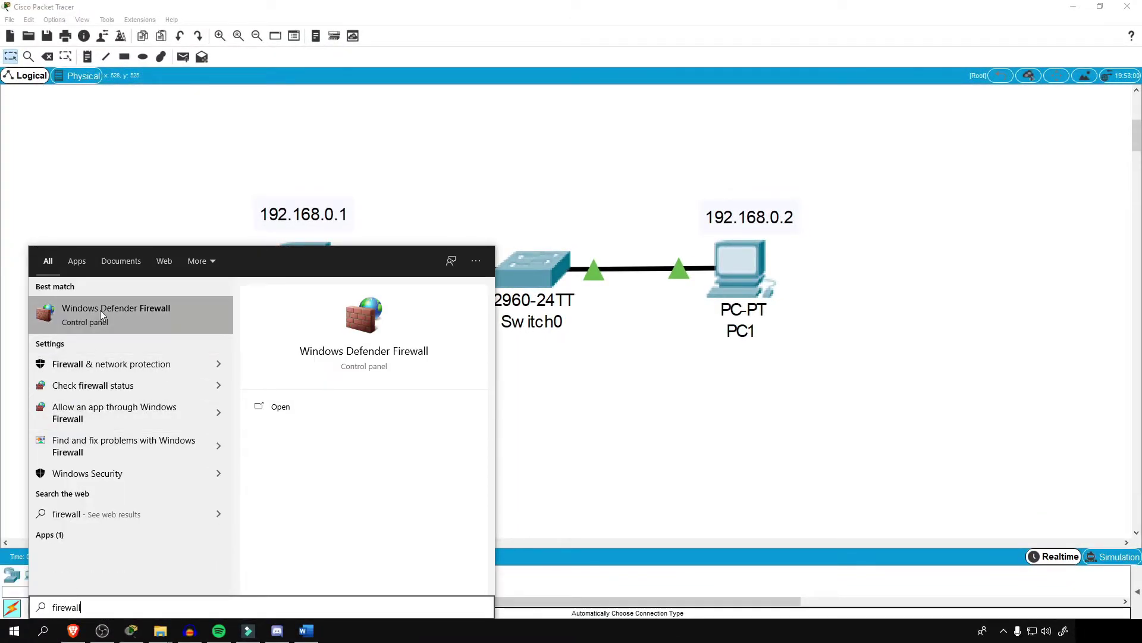
pyautogui.click(101, 313)
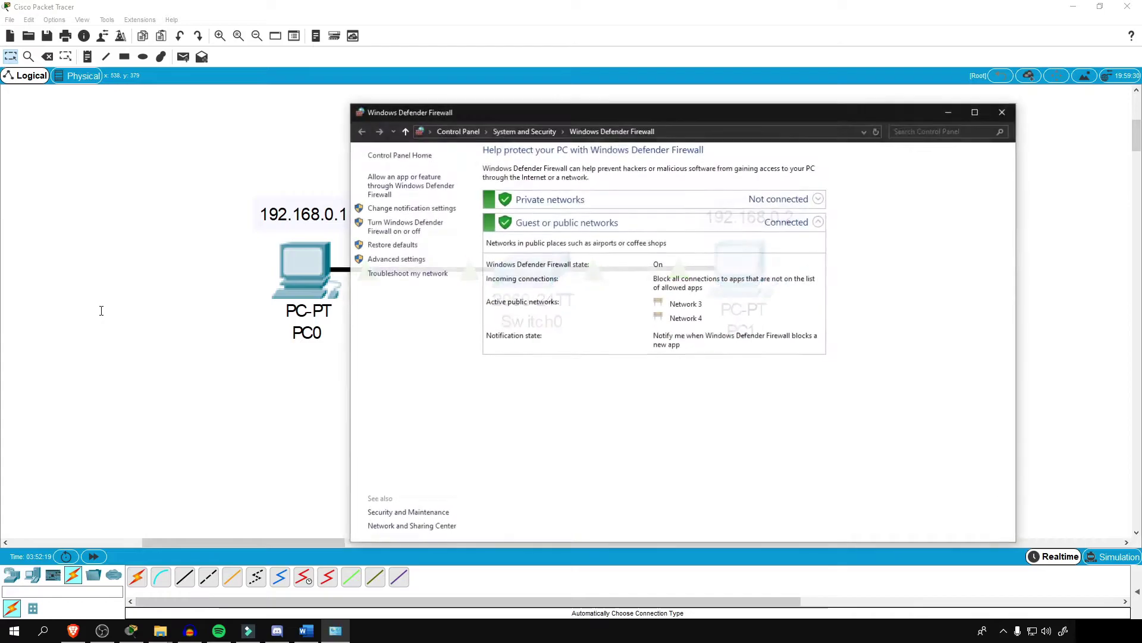
pyautogui.moveTo(486, 111); pyautogui.dragTo(435, 112)
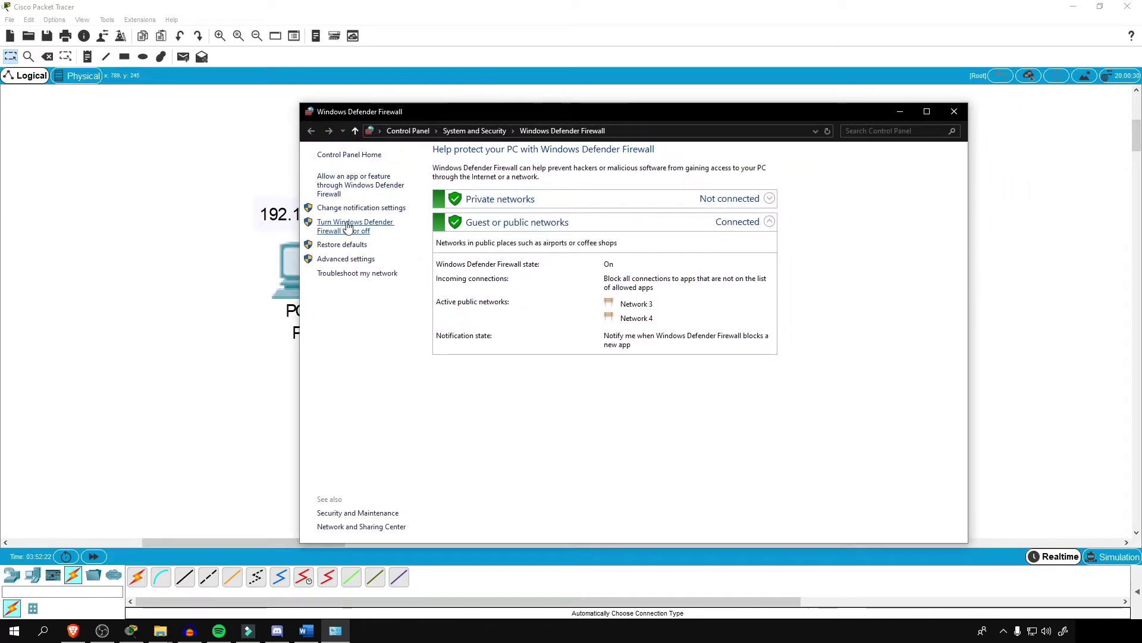
pyautogui.click(346, 222)
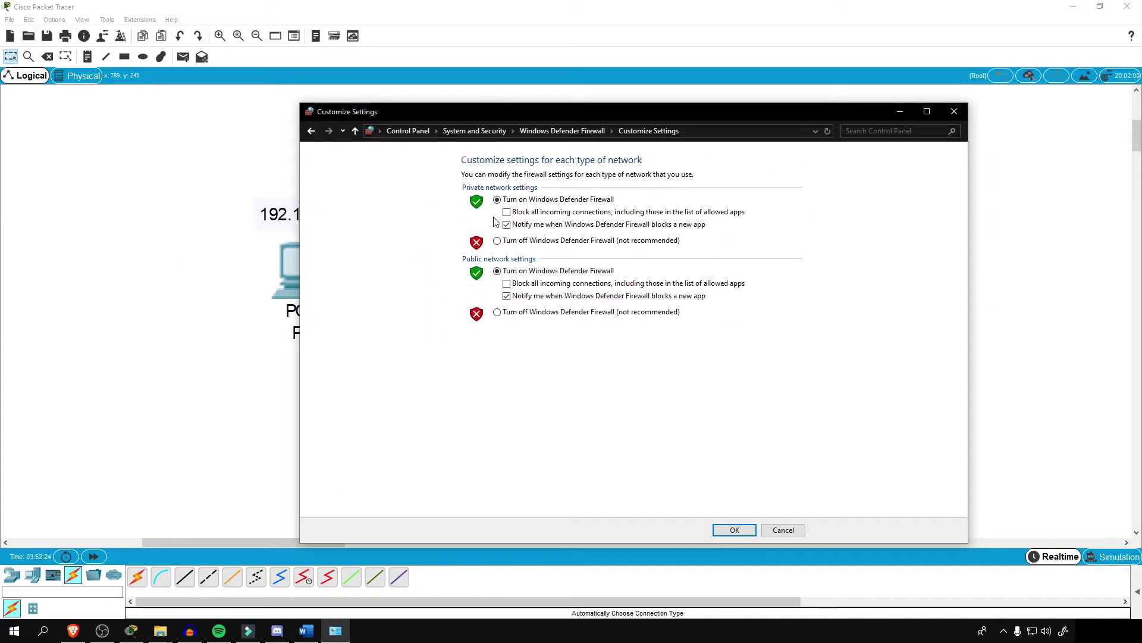
pyautogui.click(497, 241)
pyautogui.click(506, 312)
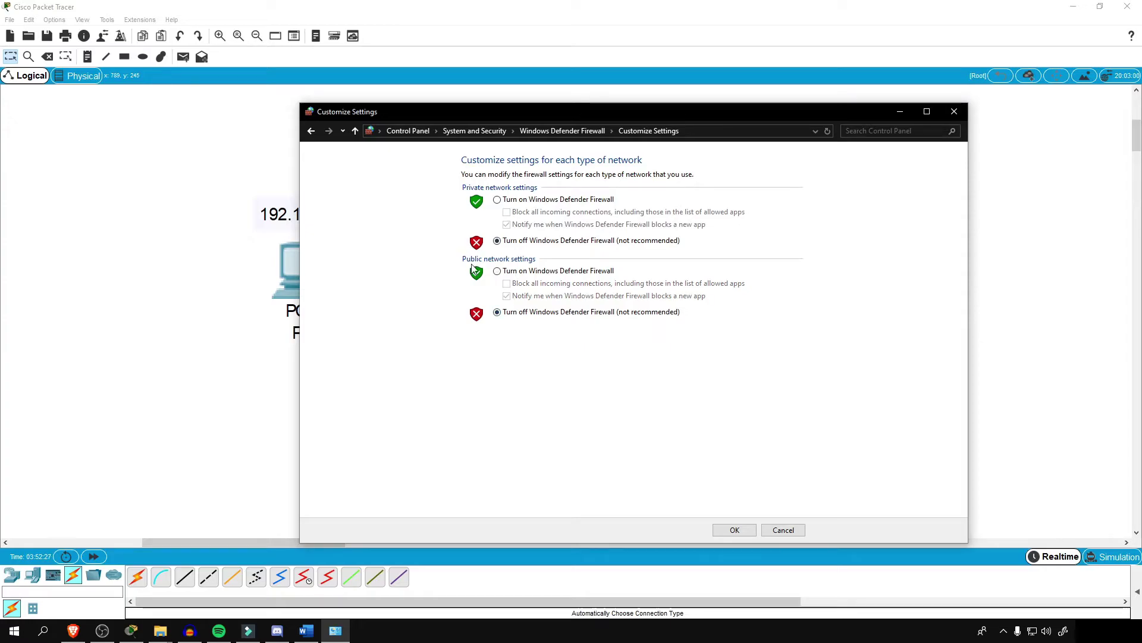
pyautogui.click(720, 533)
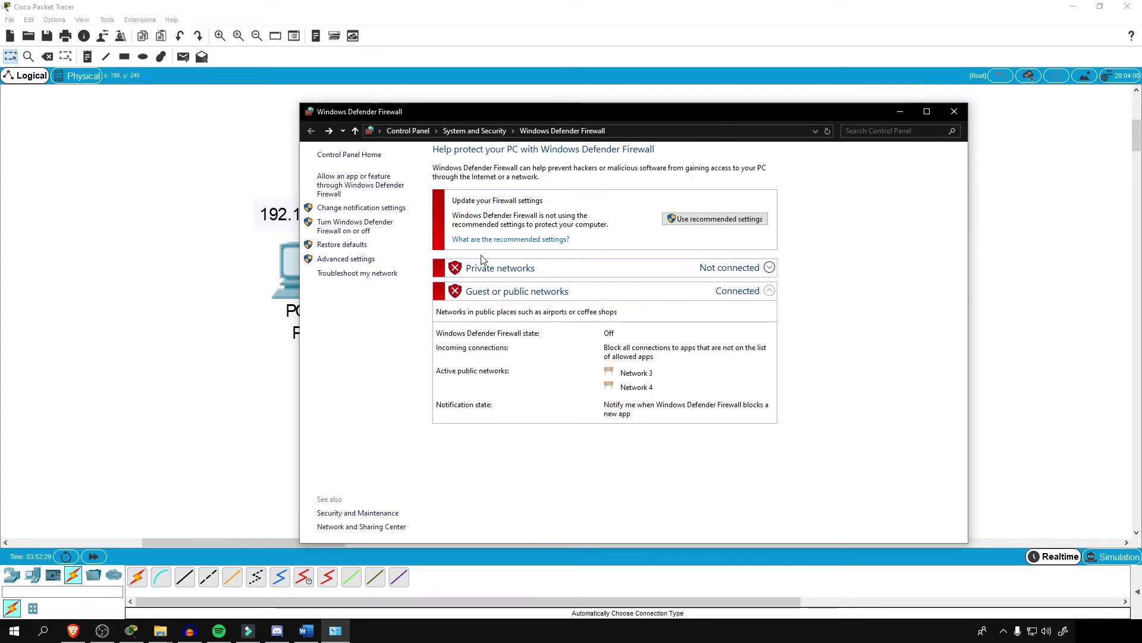
pyautogui.click(955, 112)
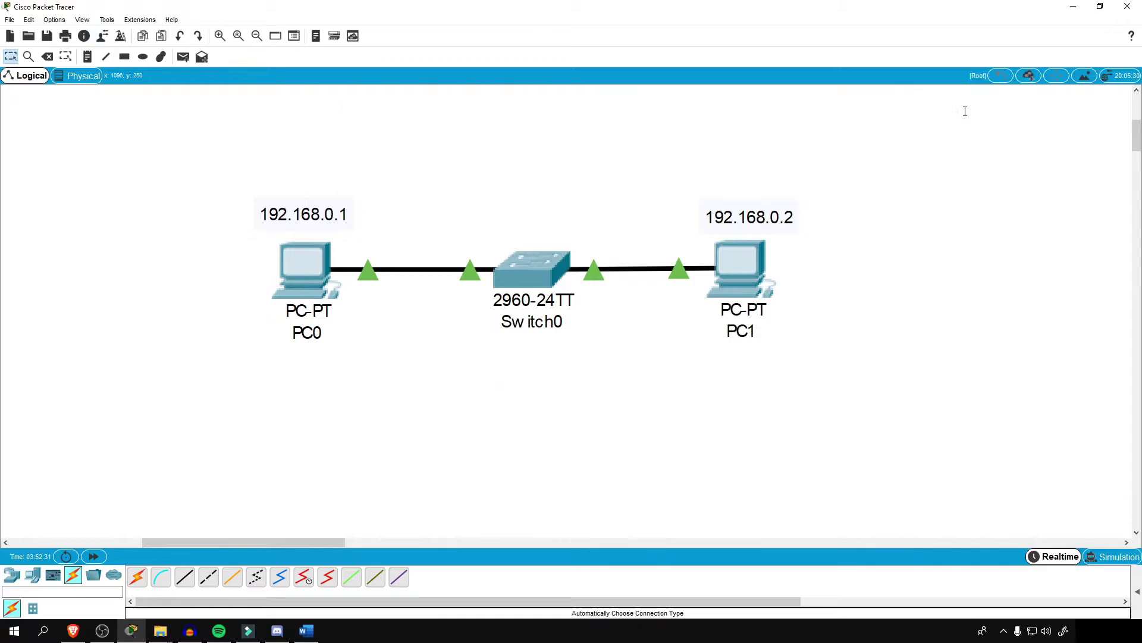
# Step: Launch Command Prompt, move it below the topology labels, and run ping 192.168.0.2
pyautogui.click(13, 631)
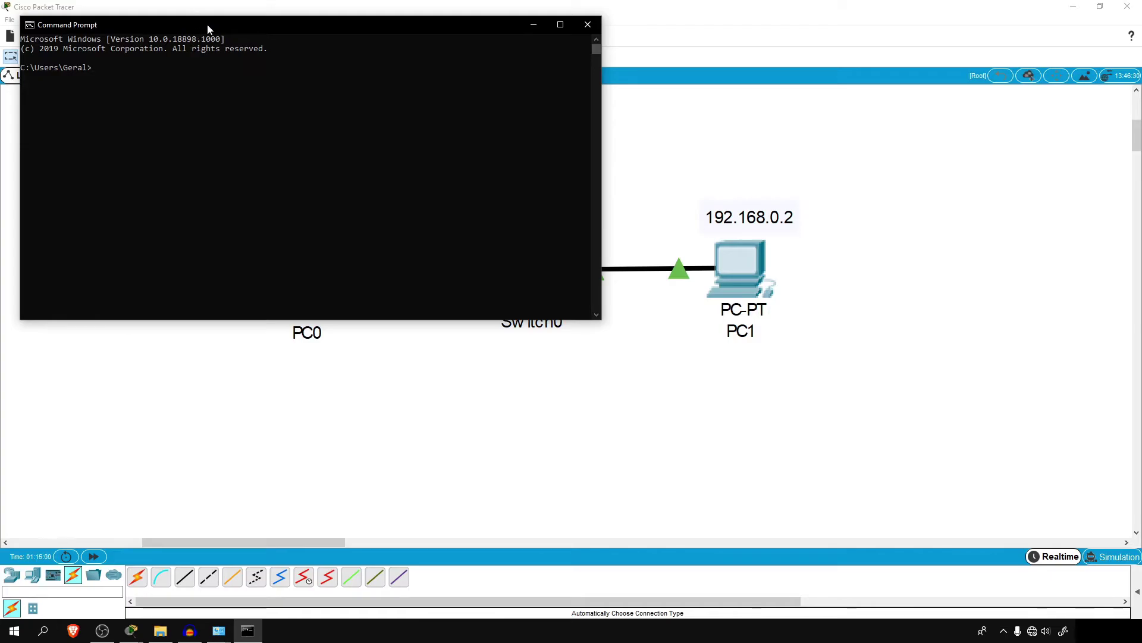
pyautogui.moveTo(208, 28); pyautogui.dragTo(490, 299)
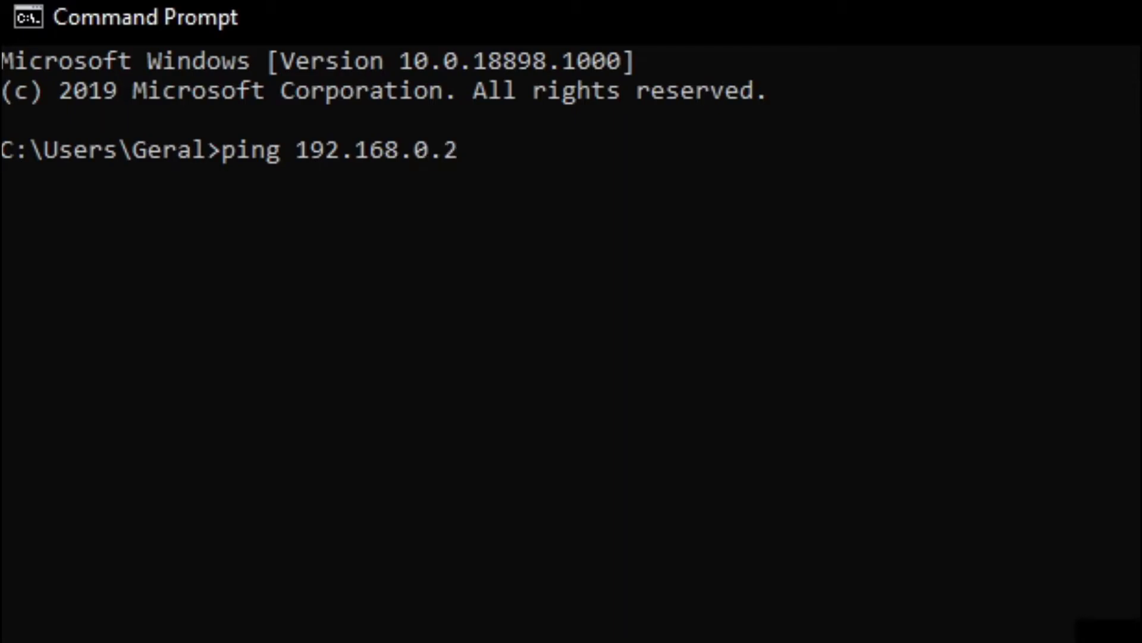
pyautogui.press('Return')
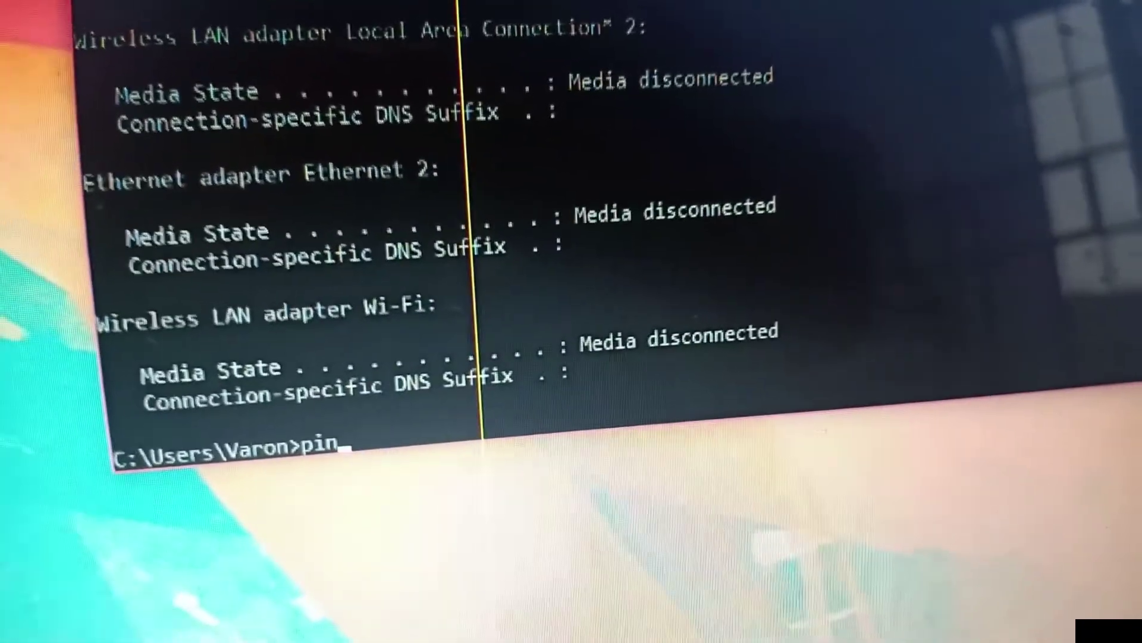
# Step: Ping 192.168.0.1 from the second computer, then close Command Prompt
pyautogui.write('g 192.16')
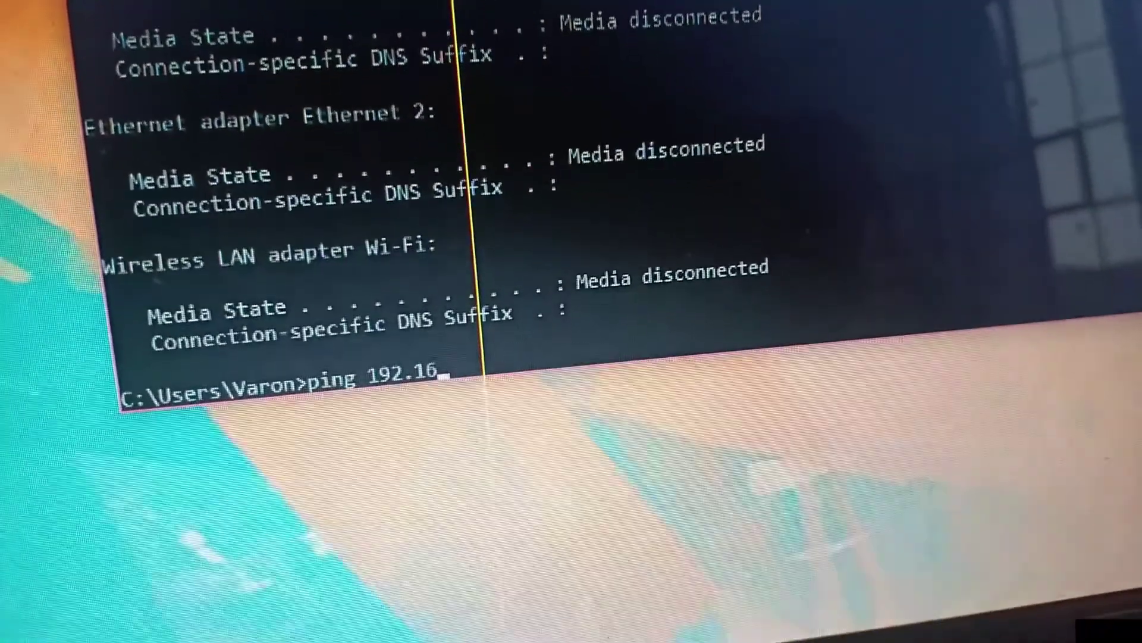
pyautogui.write('8.0.2')
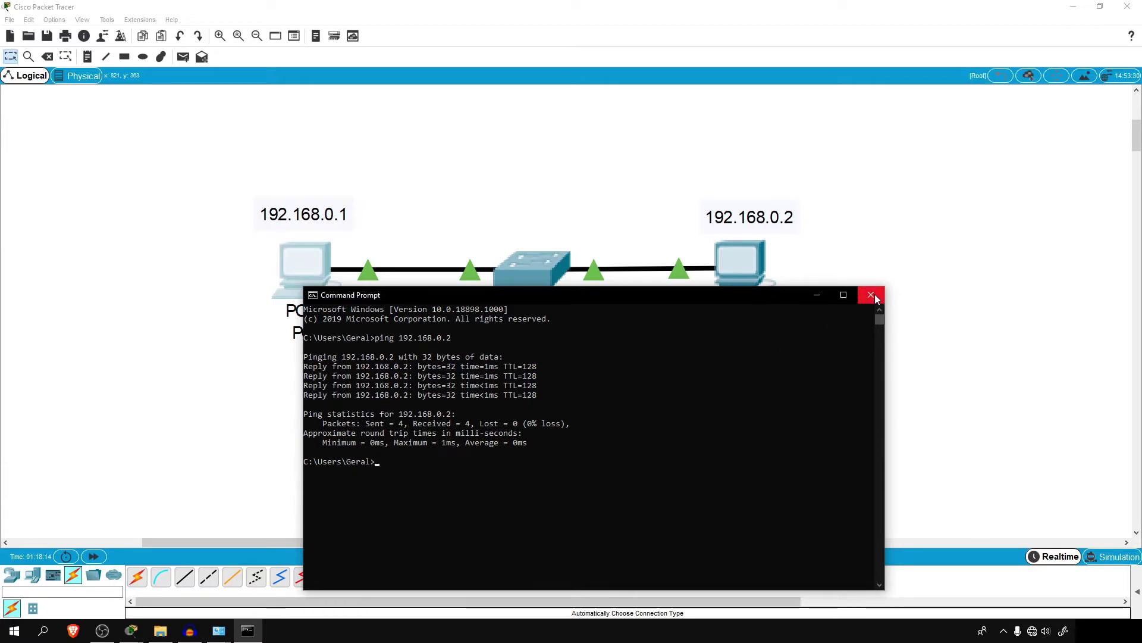
pyautogui.click(875, 297)
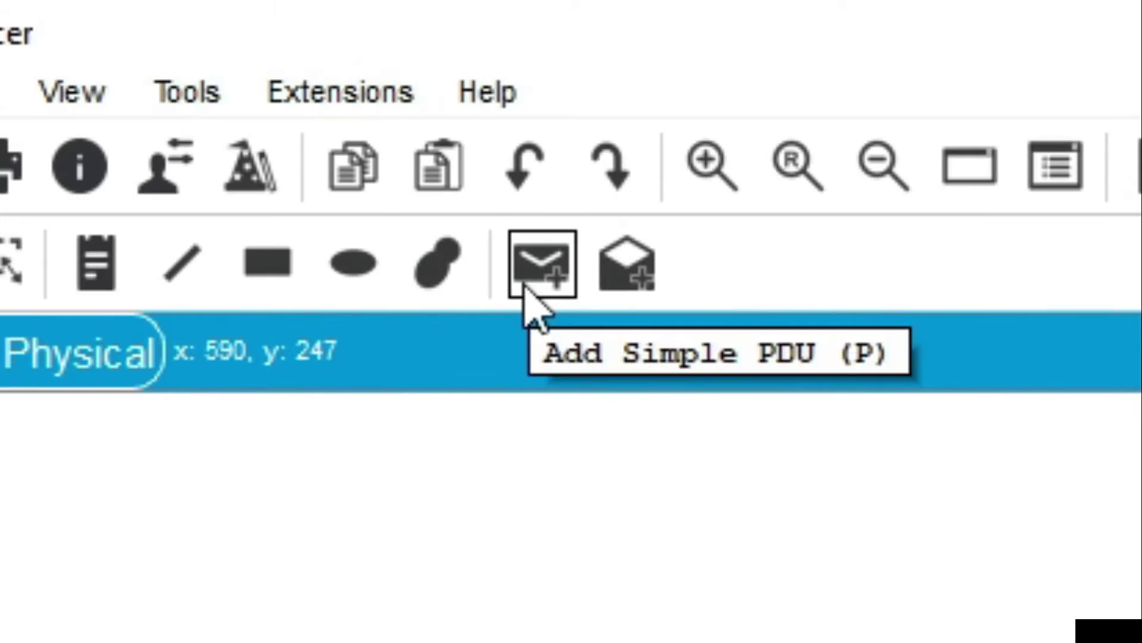
# Step: Send a simple ICMP PDU from PC0 to PC1, confirm it succeeds, then delete all PDUs
pyautogui.click(526, 280)
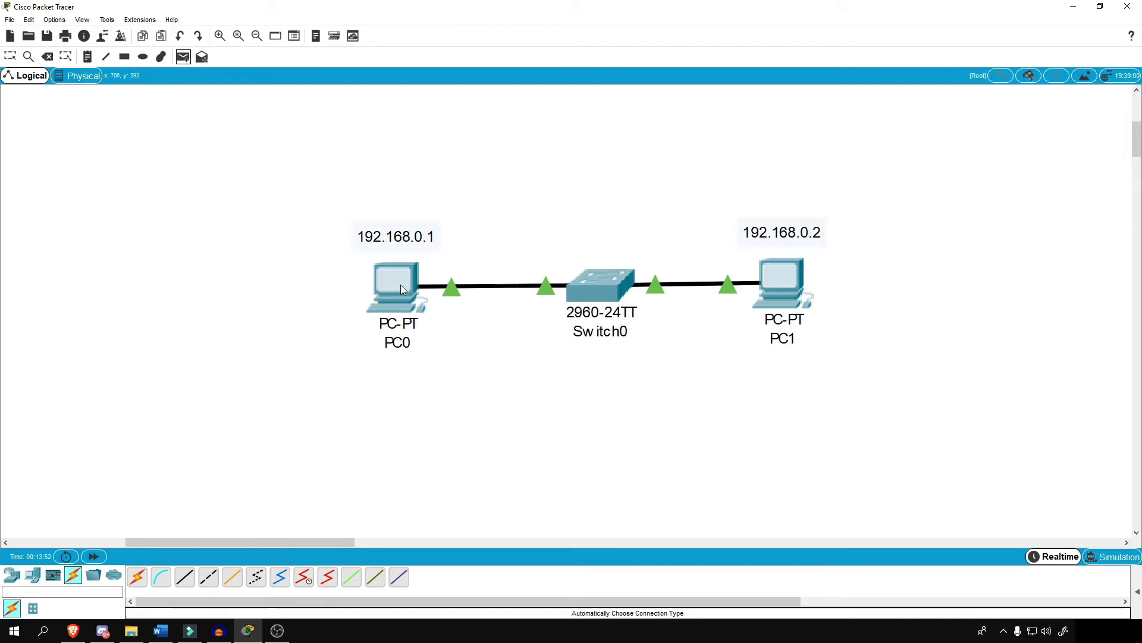
pyautogui.moveTo(401, 284)
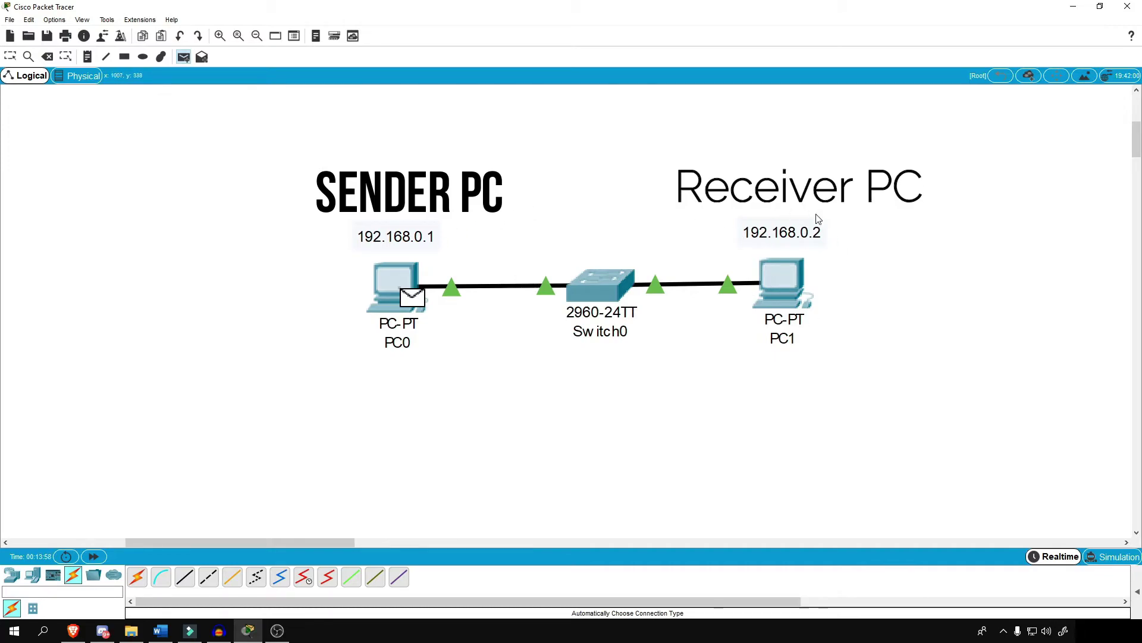
pyautogui.click(773, 267)
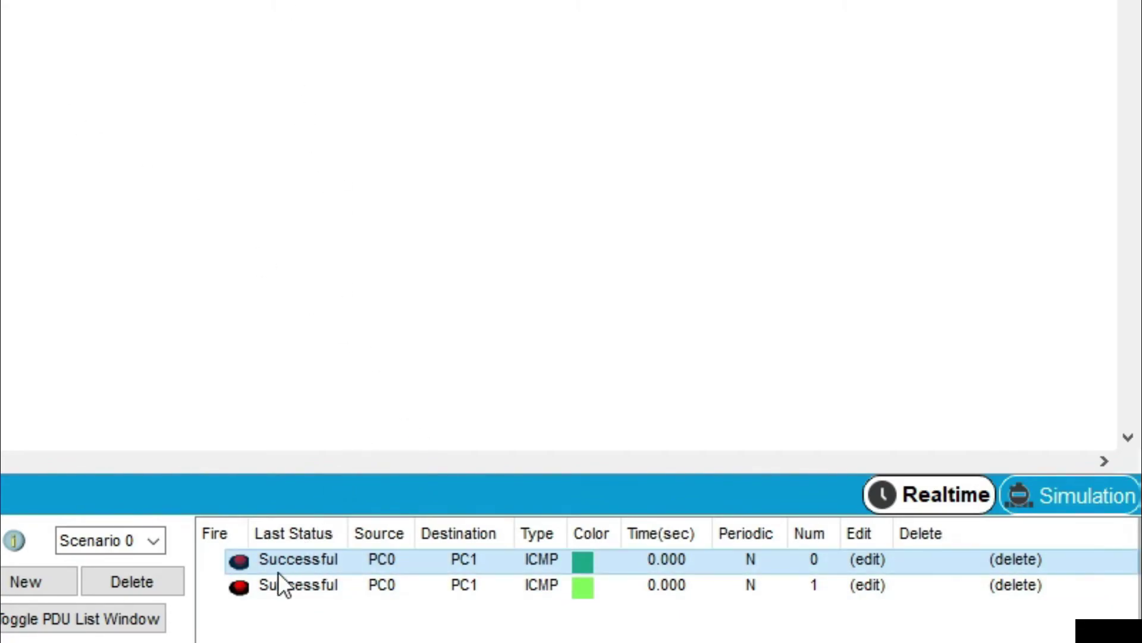
pyautogui.click(150, 589)
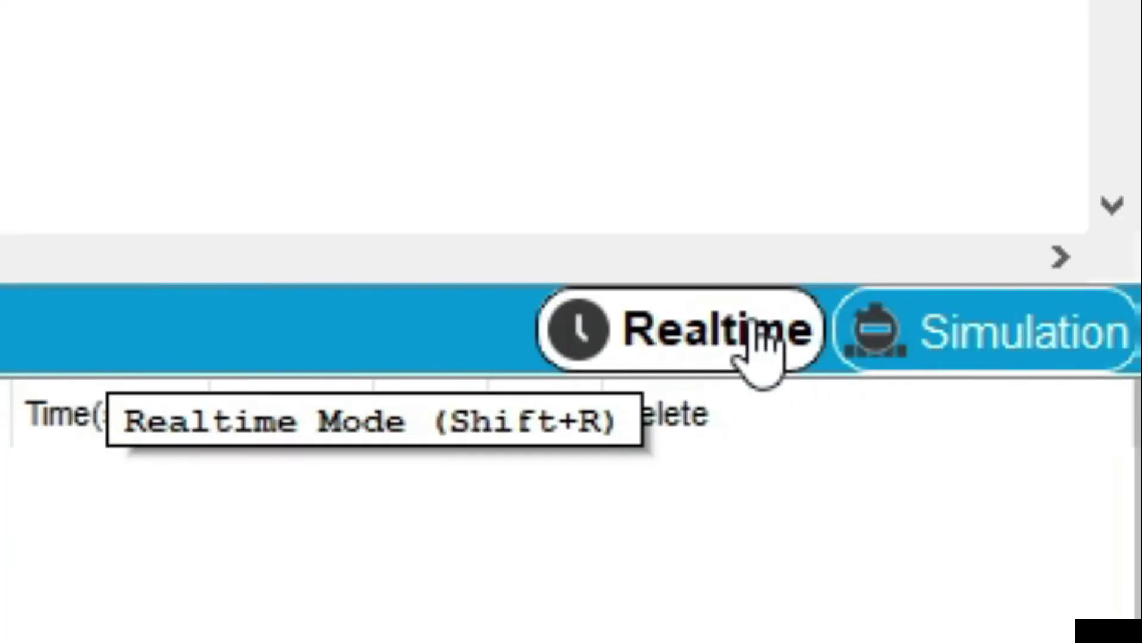
# Step: Enter Simulation mode and add a simple PDU with PC0 as source and PC1 as destination
pyautogui.click(987, 332)
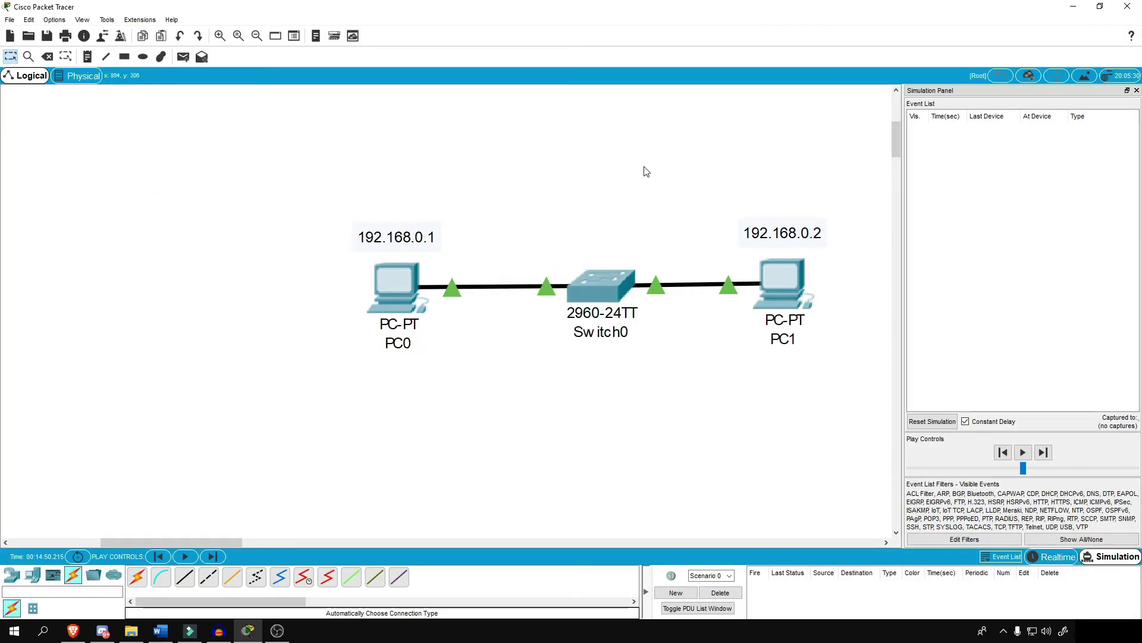
pyautogui.click(182, 56)
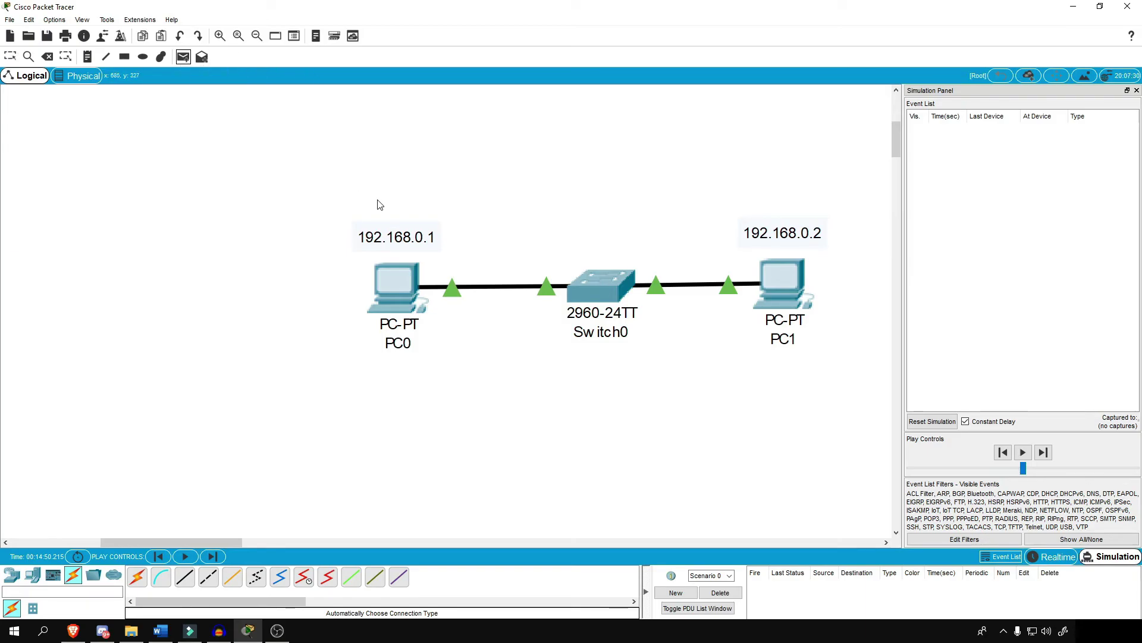
pyautogui.click(394, 287)
pyautogui.click(765, 276)
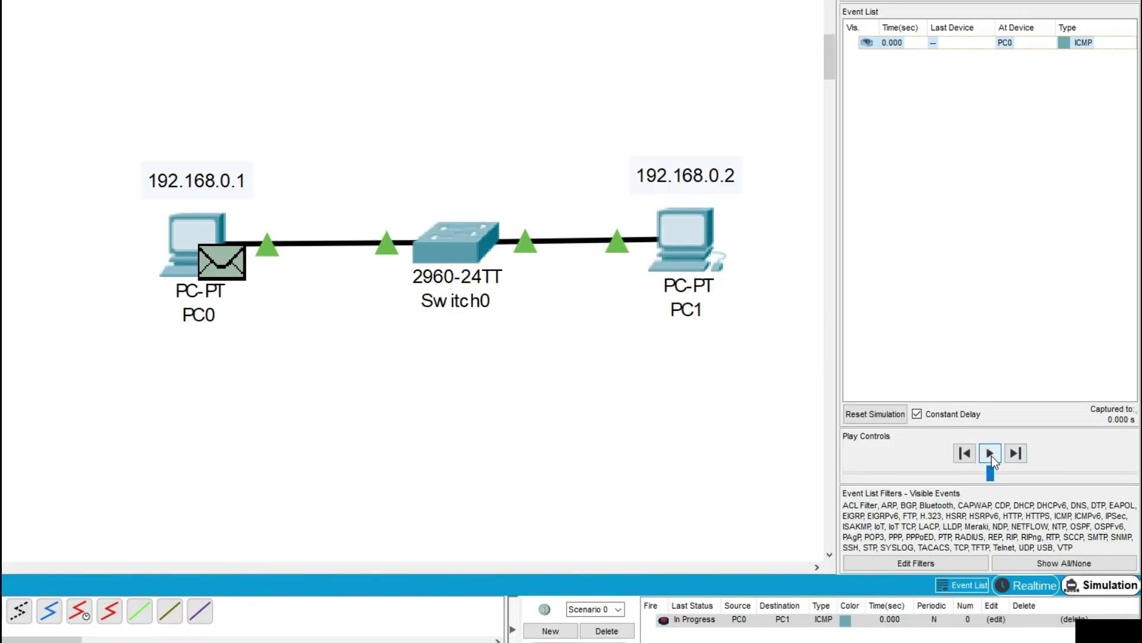
# Step: Forward the ICMP packet from PC0 via Switch0 to PC1 and back to PC0
pyautogui.click(990, 454)
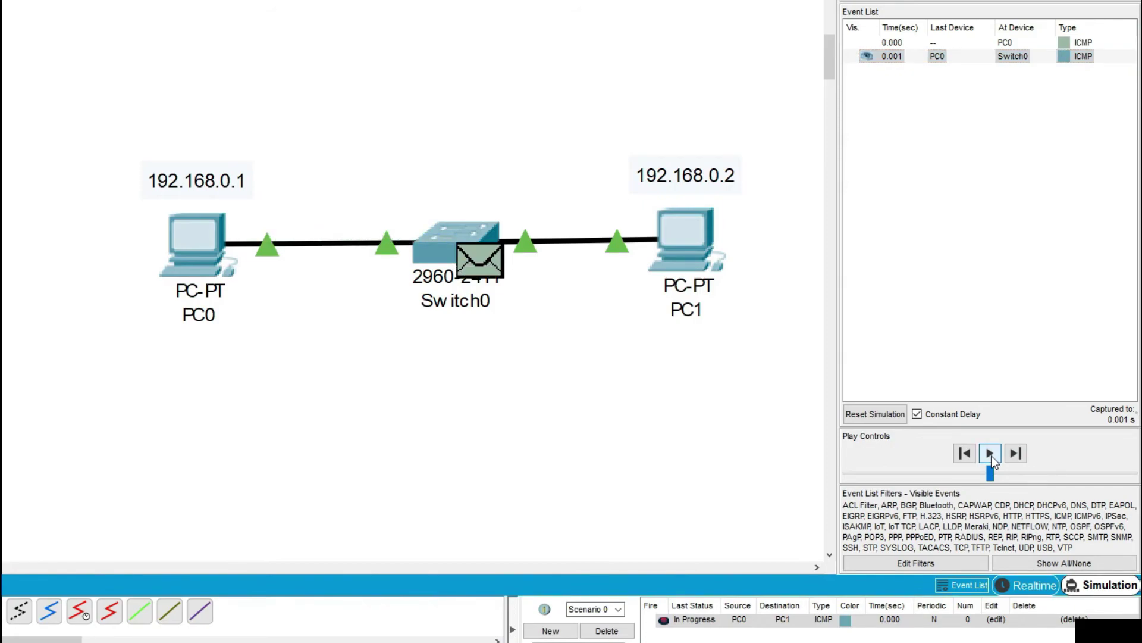
pyautogui.click(990, 454)
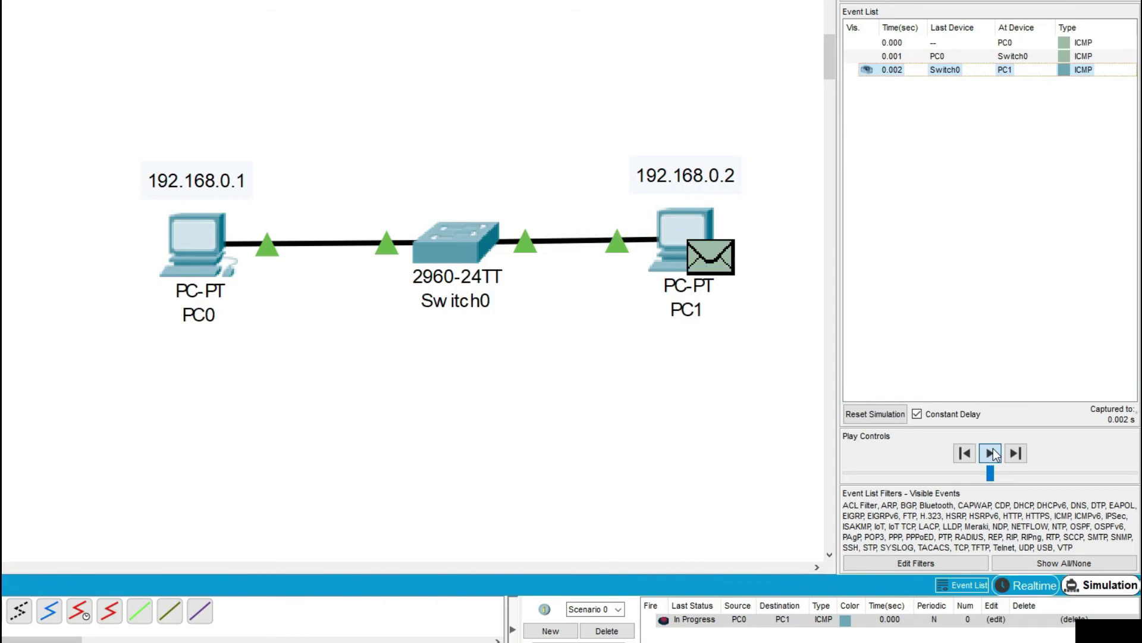
pyautogui.click(993, 452)
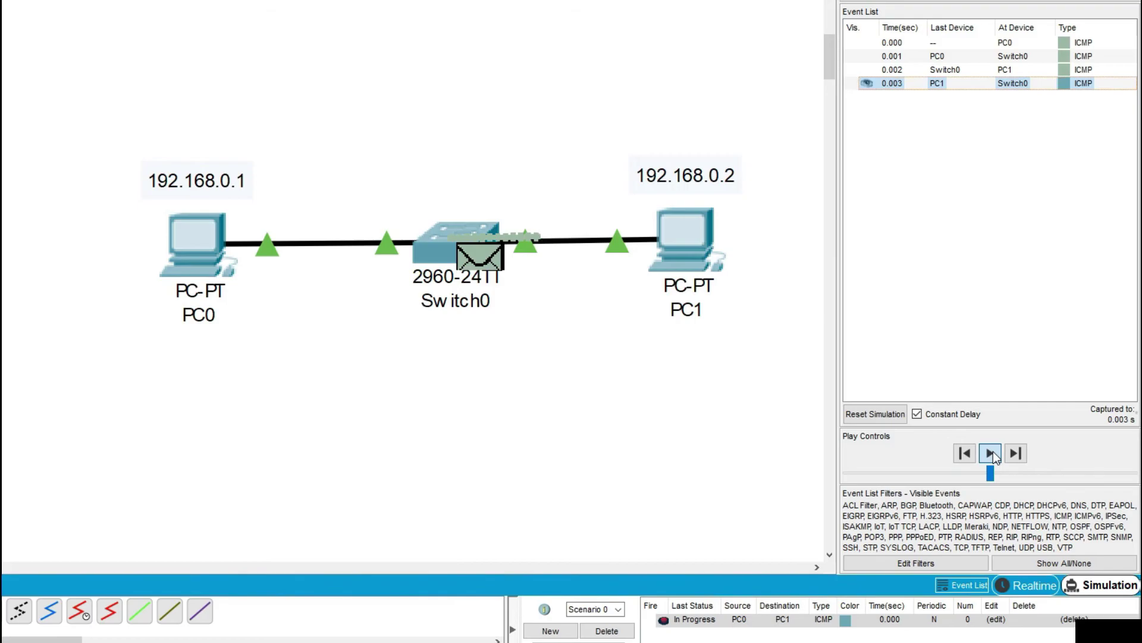
pyautogui.click(991, 452)
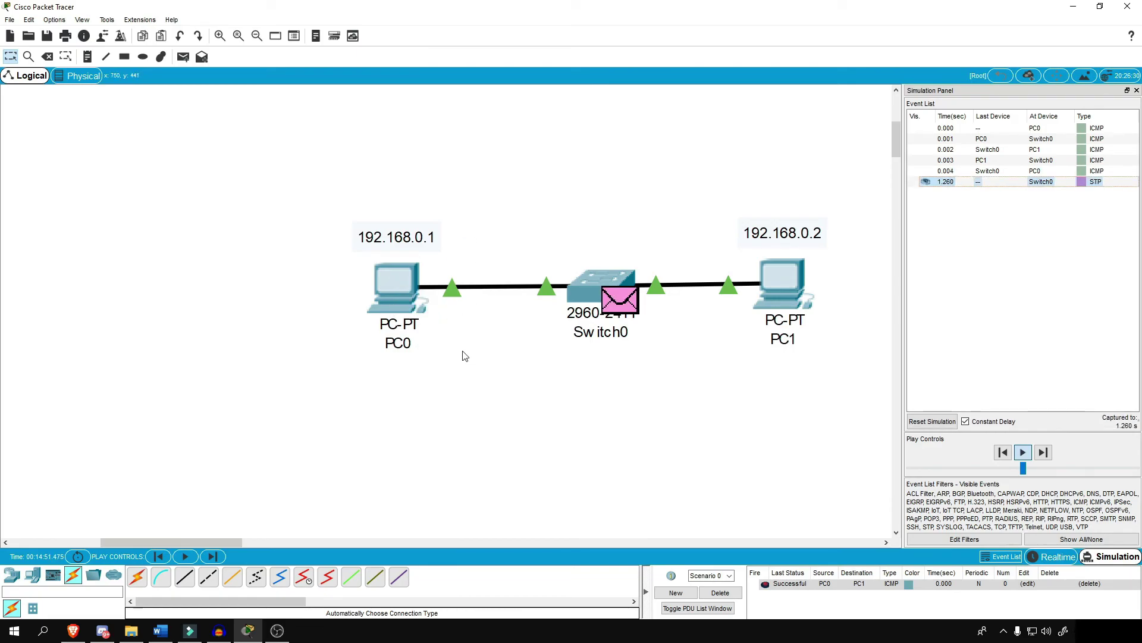
# Step: Close the simulation event panel, delete the completed PDU, and re-centre the canvas
pyautogui.click(1137, 90)
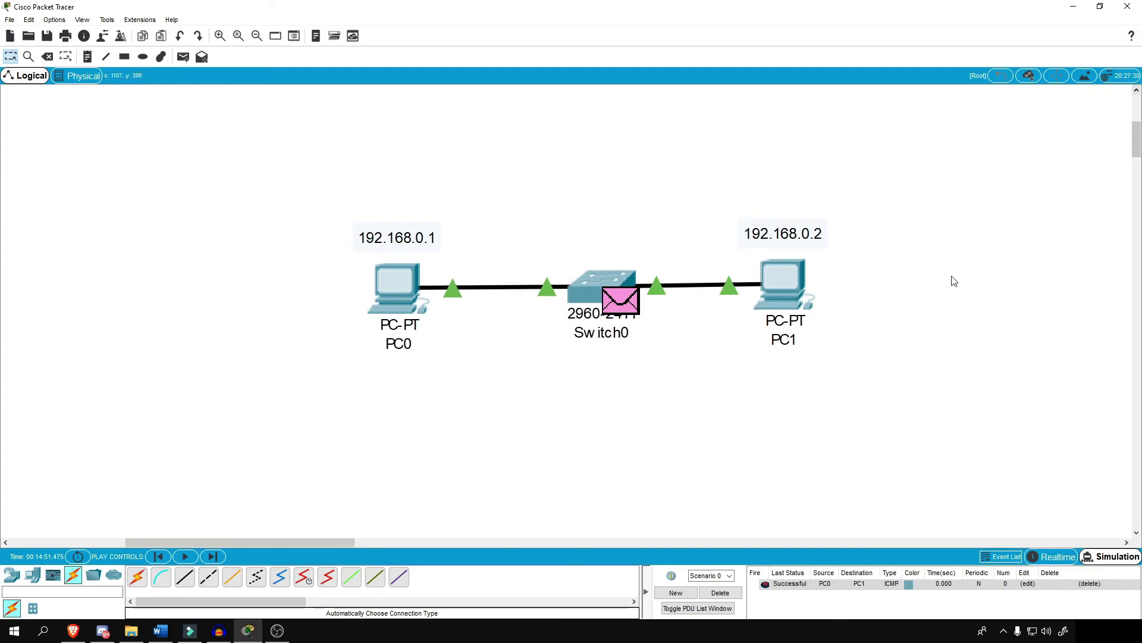
pyautogui.click(719, 593)
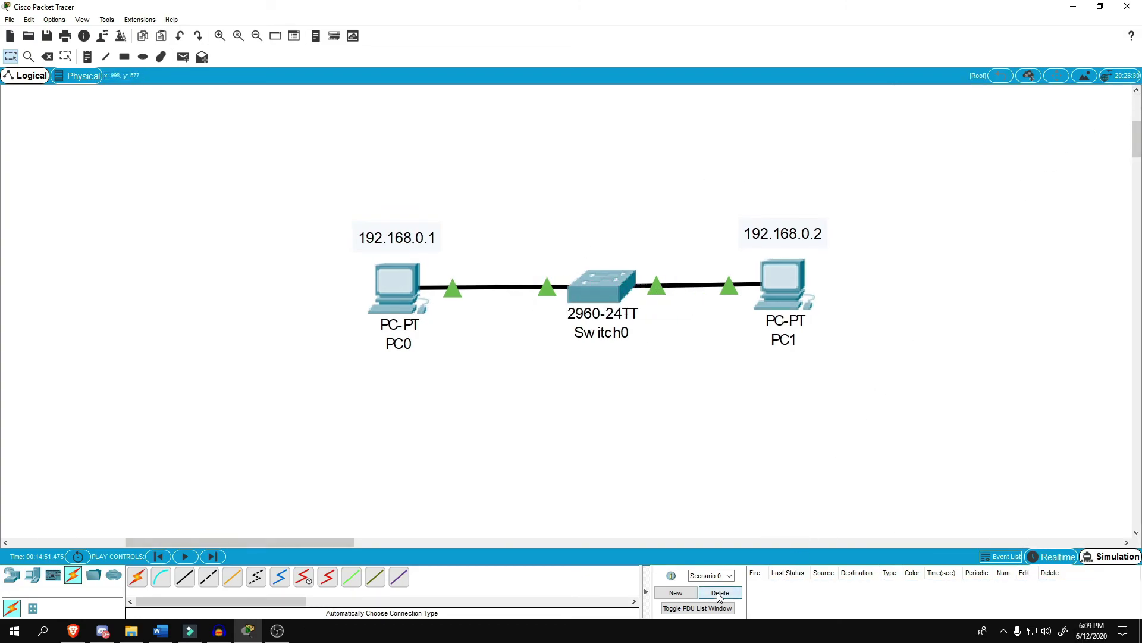
pyautogui.moveTo(340, 542); pyautogui.dragTo(356, 540)
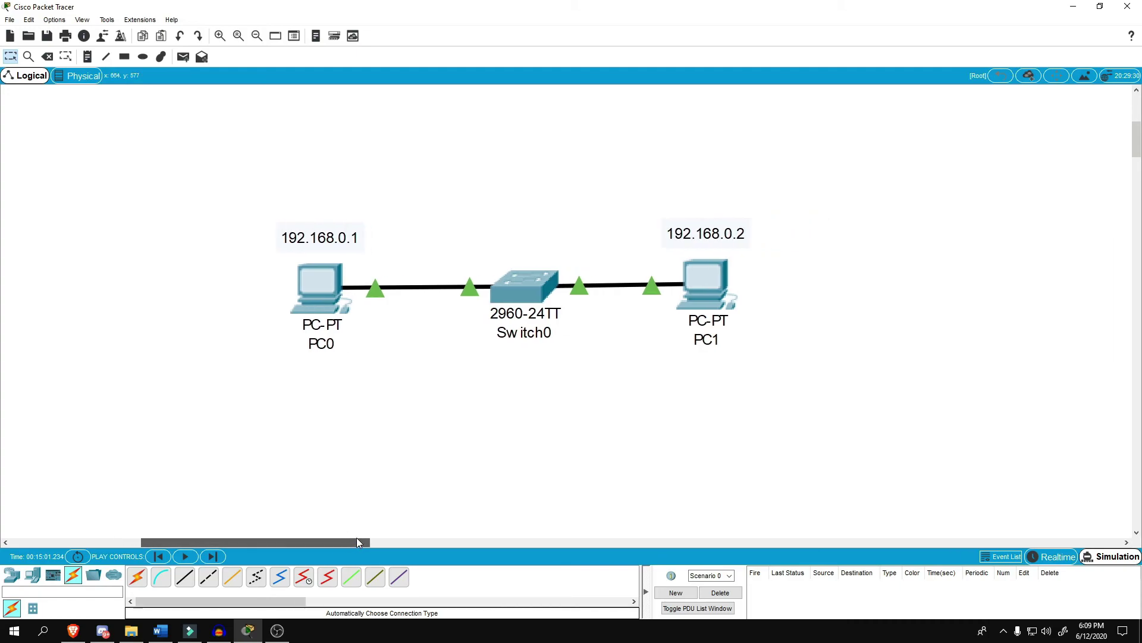